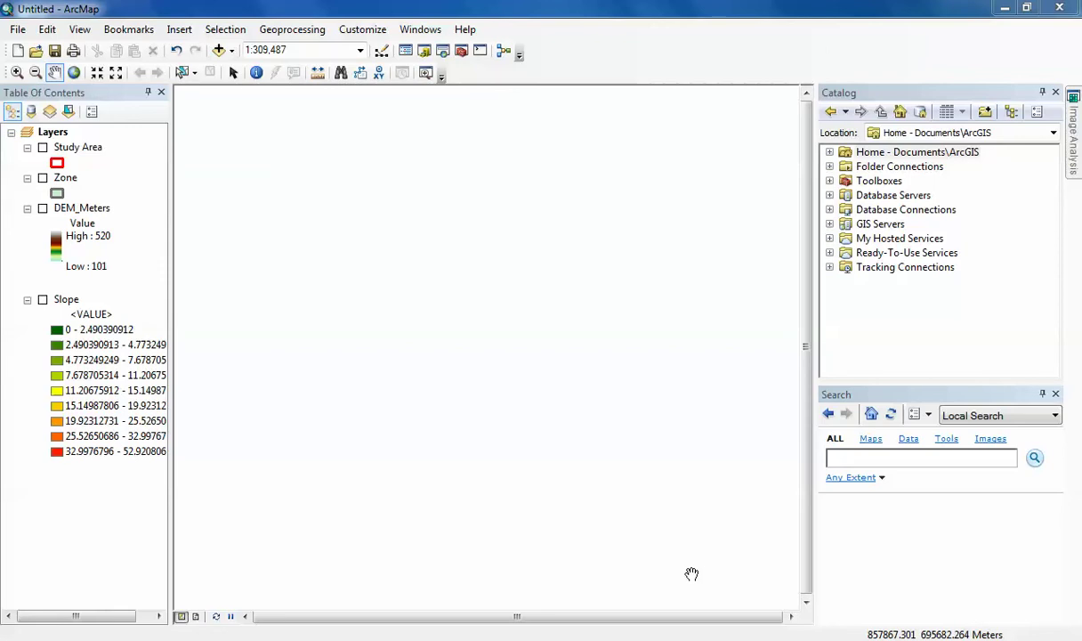
Preview the Study Area, Zone, DEM_Meters and Slope layers one at a time
click(43, 149)
click(43, 148)
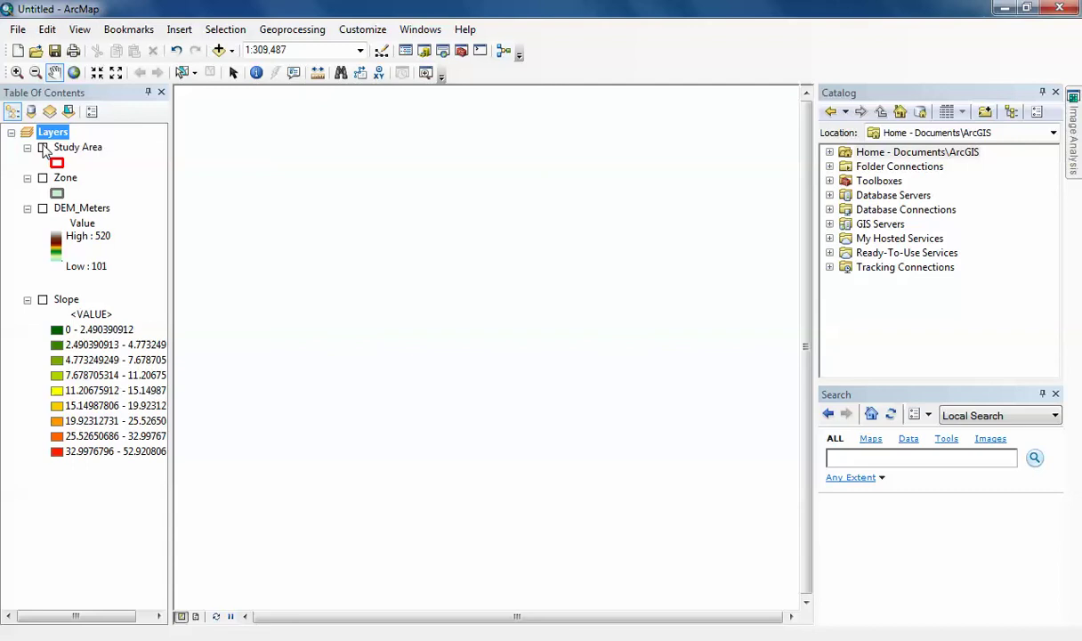
click(42, 178)
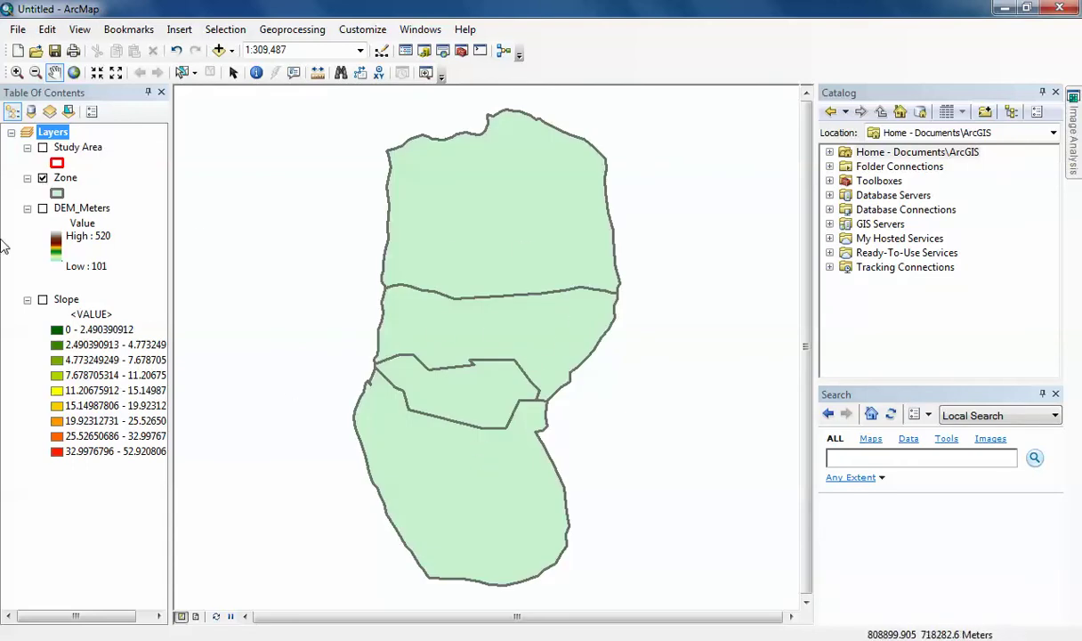
click(42, 178)
click(43, 209)
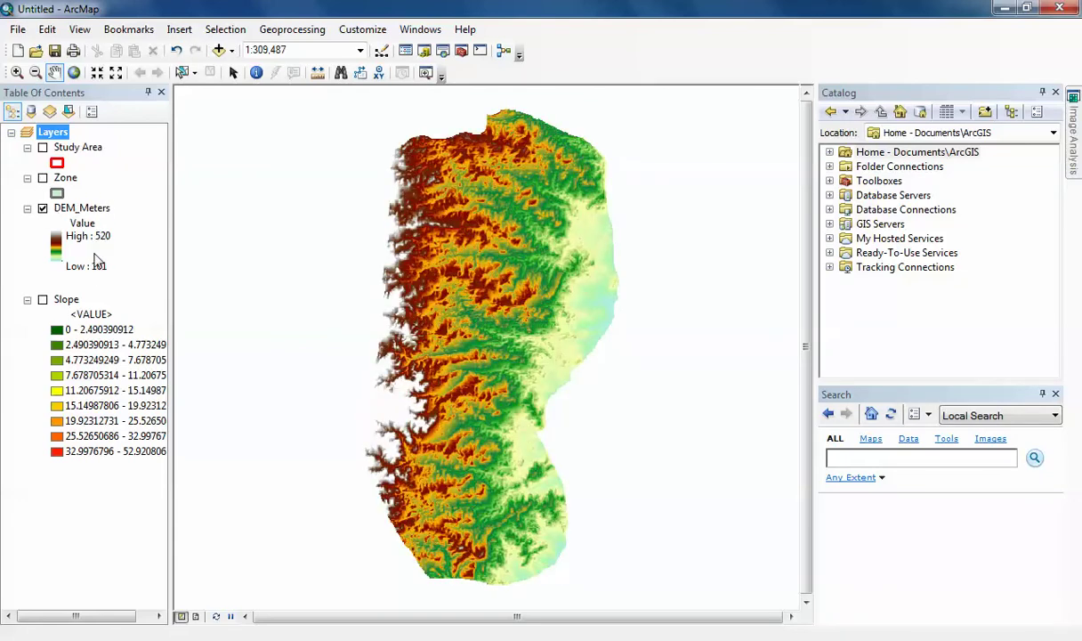
click(43, 209)
click(43, 300)
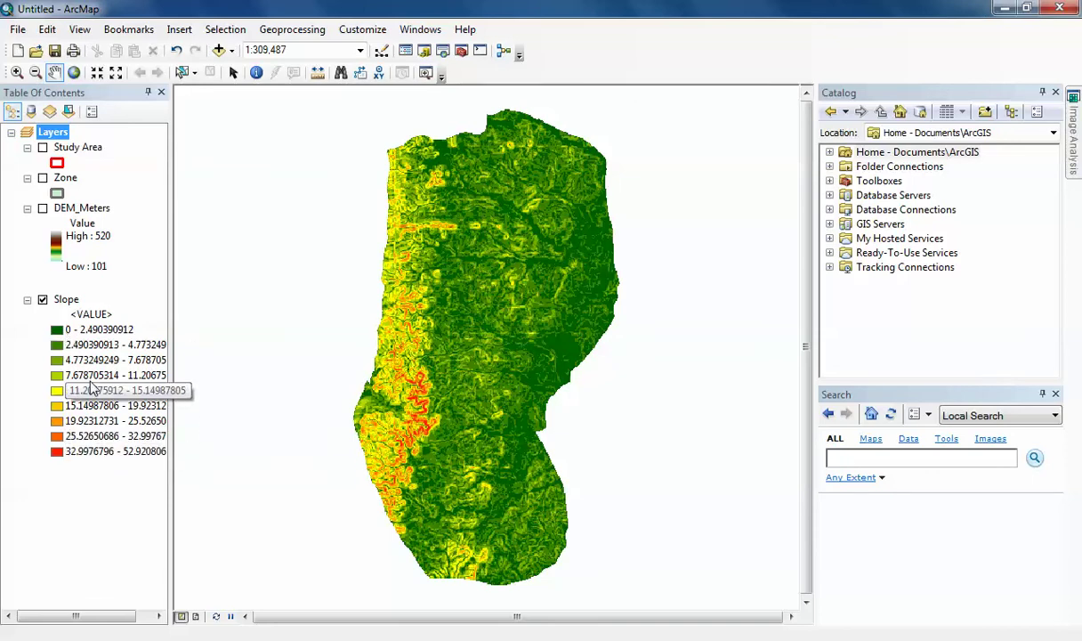
click(43, 300)
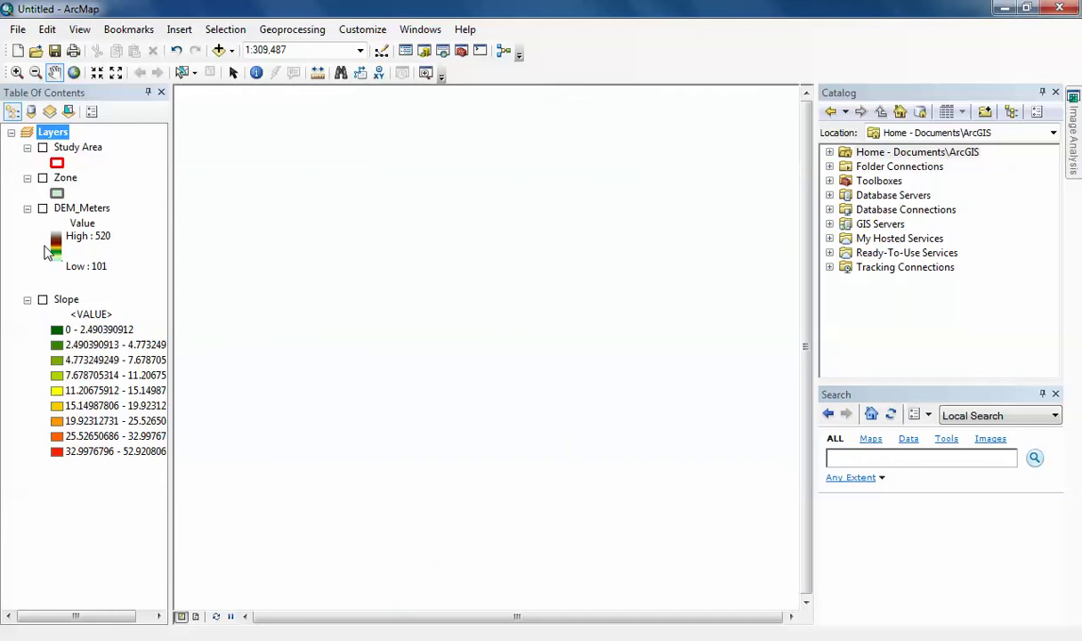
Recheck DEM_Meters briefly, then display the Slope raster with the Zone polygons over it
click(42, 209)
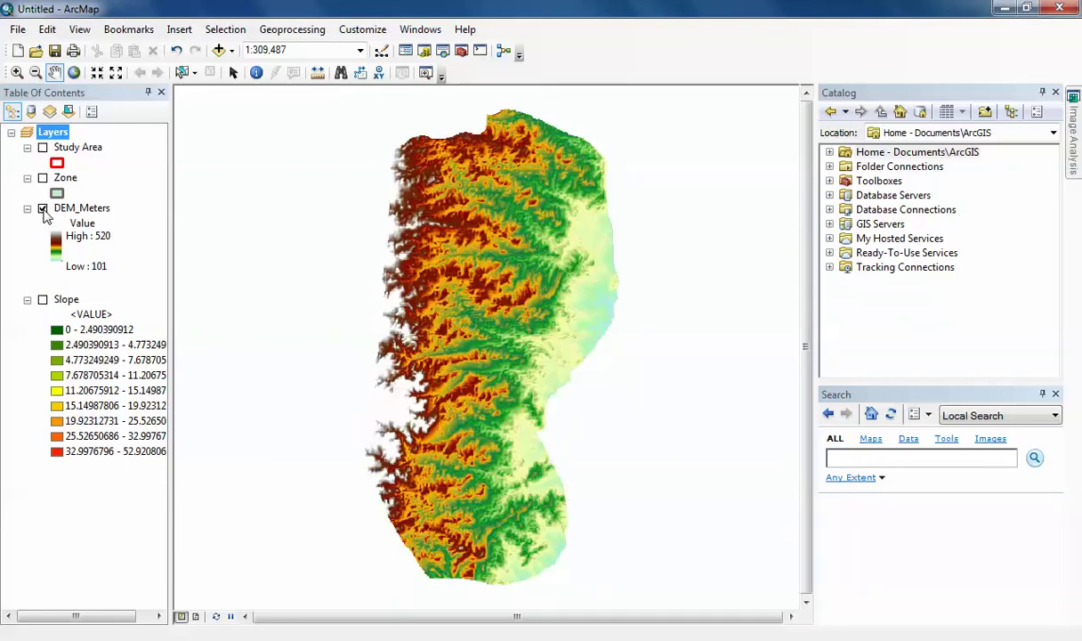
click(42, 209)
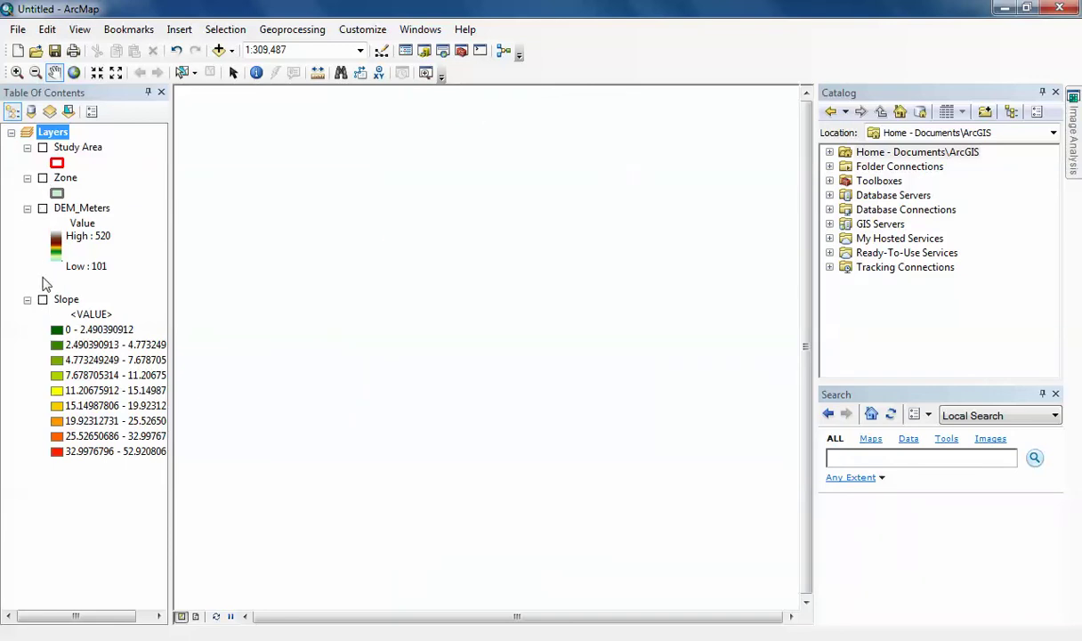
click(64, 300)
click(42, 301)
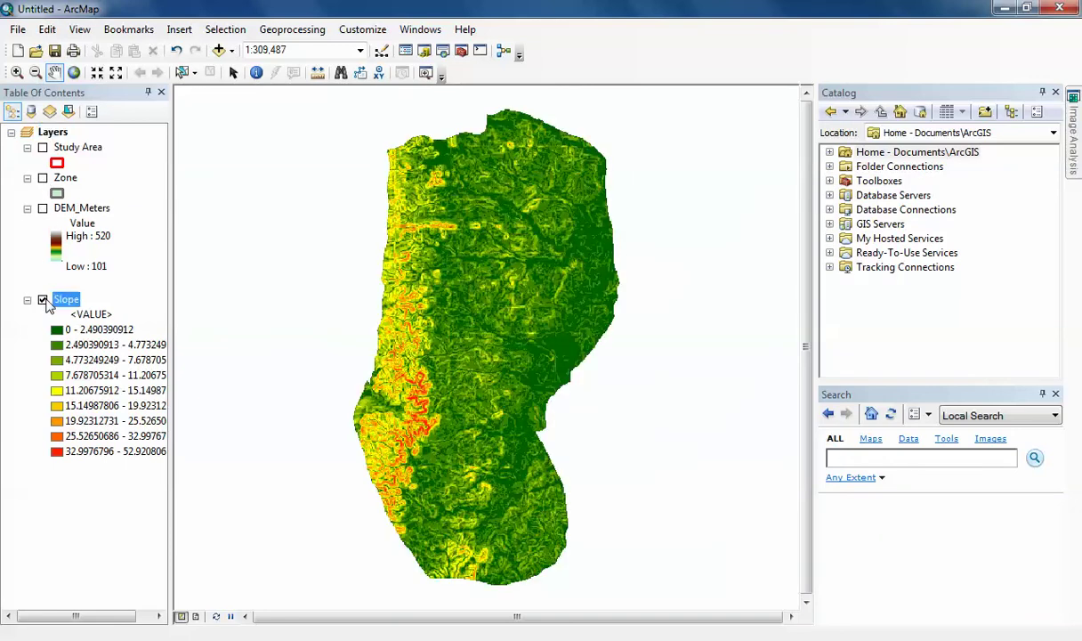
click(43, 178)
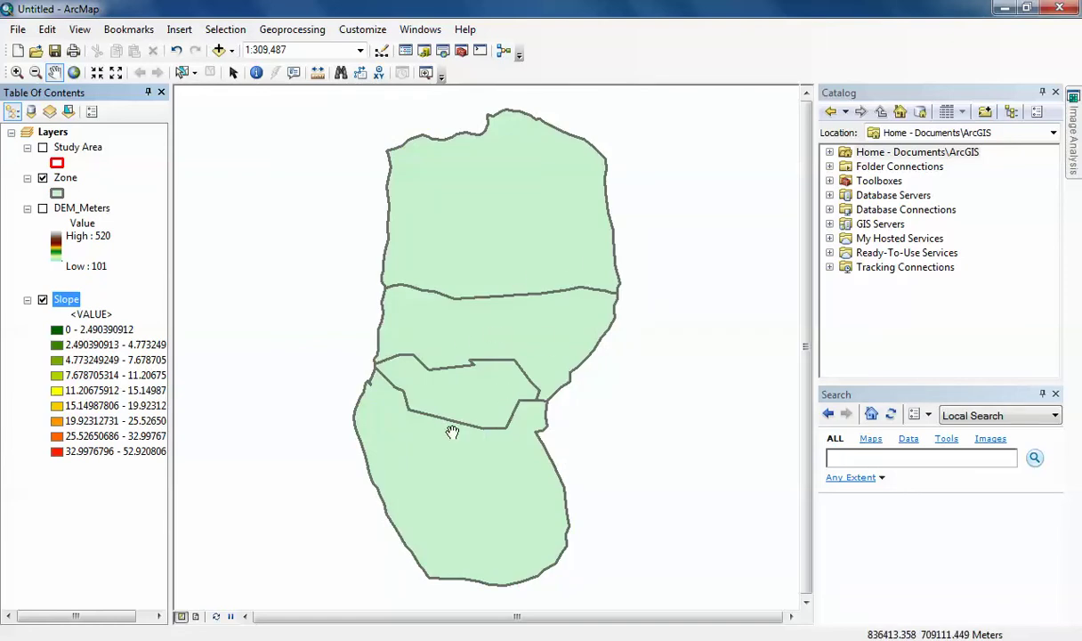
Hide the Zone polygons and search the tools for 'zonal'
click(42, 178)
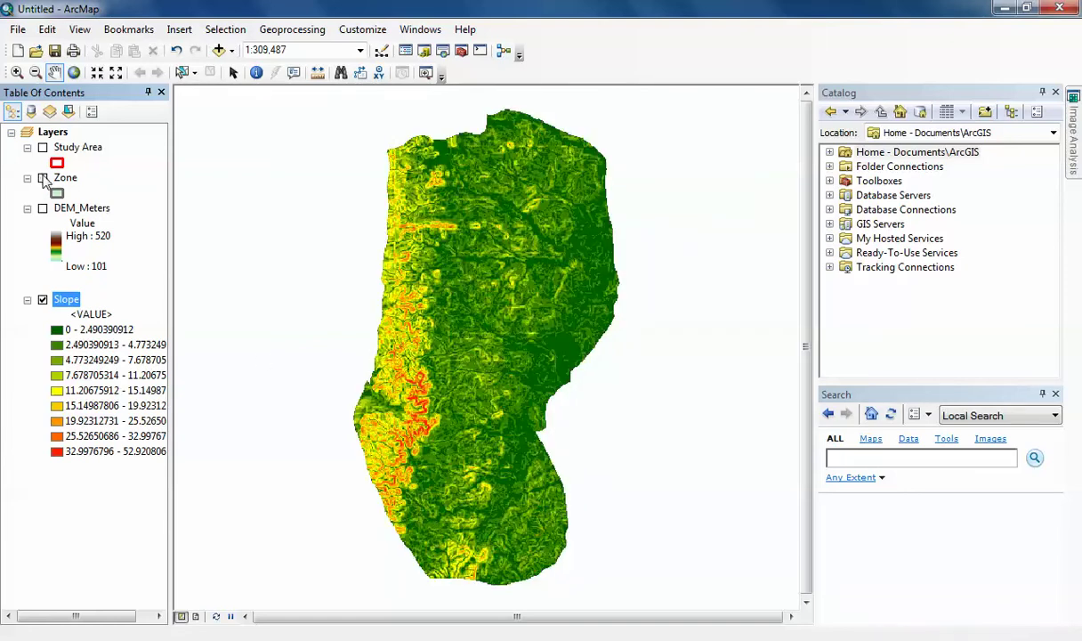
click(917, 457)
text(zonal)
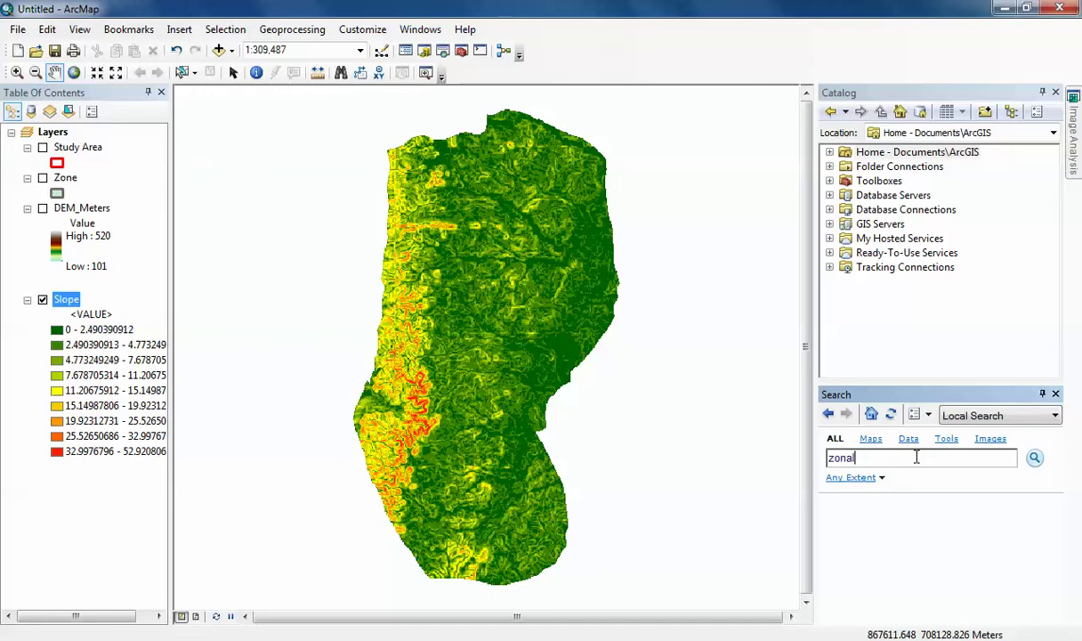
key(Return)
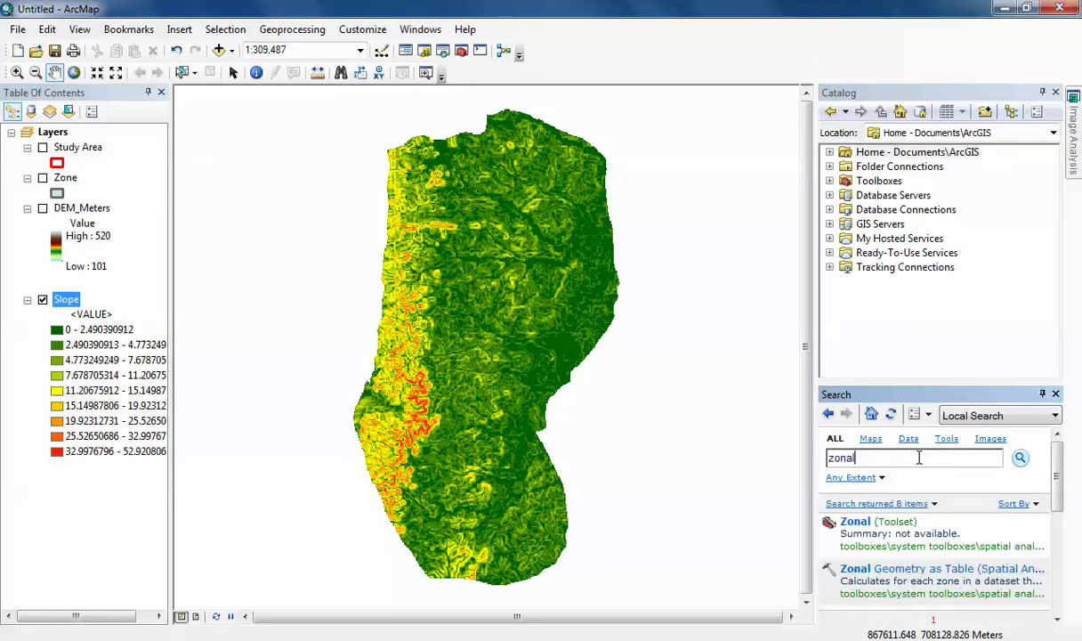
Browse the zonal results and open Zonal Statistics, then cancel it without running
scroll(917, 570, down, 3)
scroll(917, 577, down, 4)
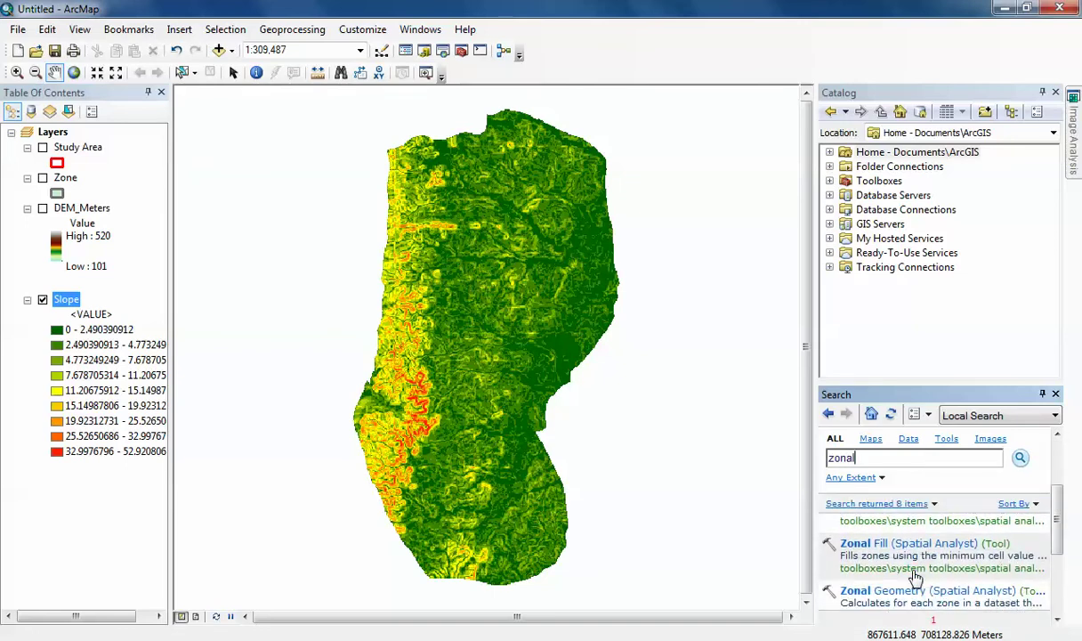
scroll(917, 577, down, 1)
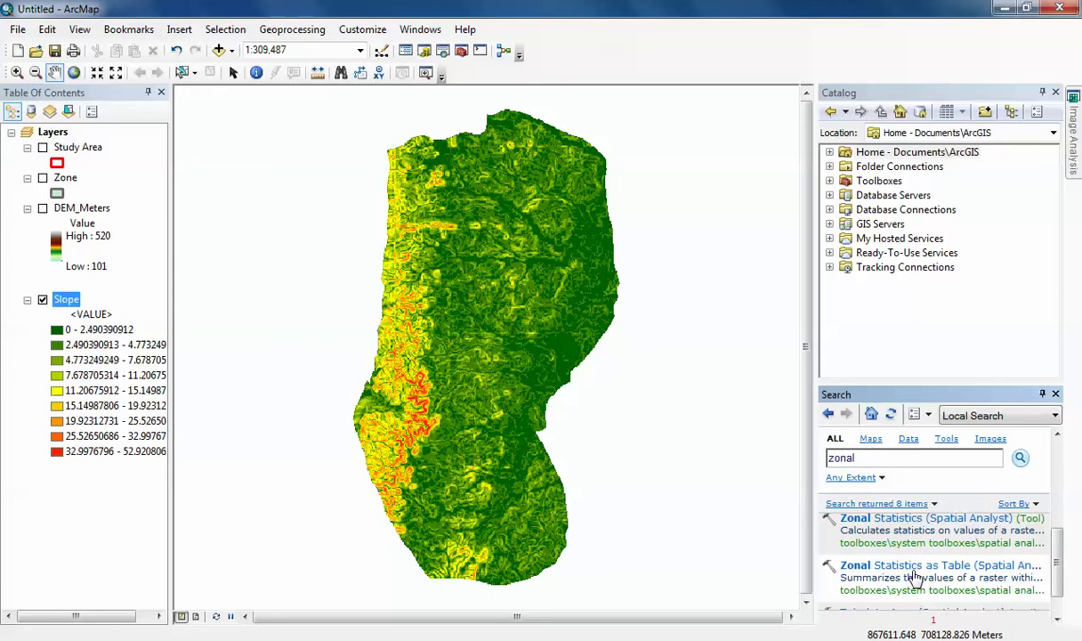
click(914, 519)
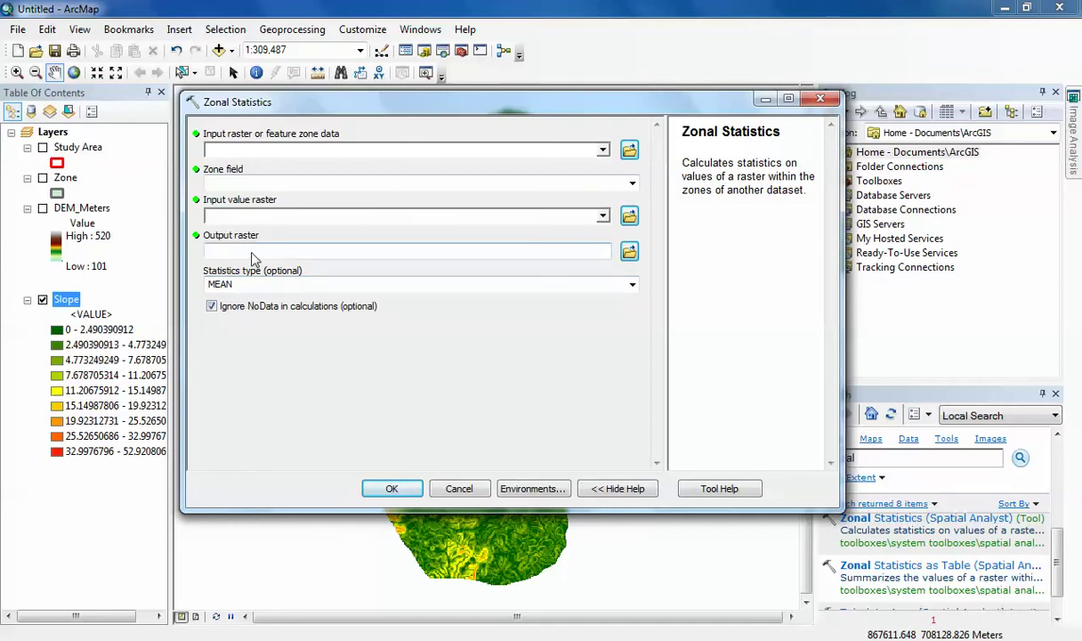
click(459, 489)
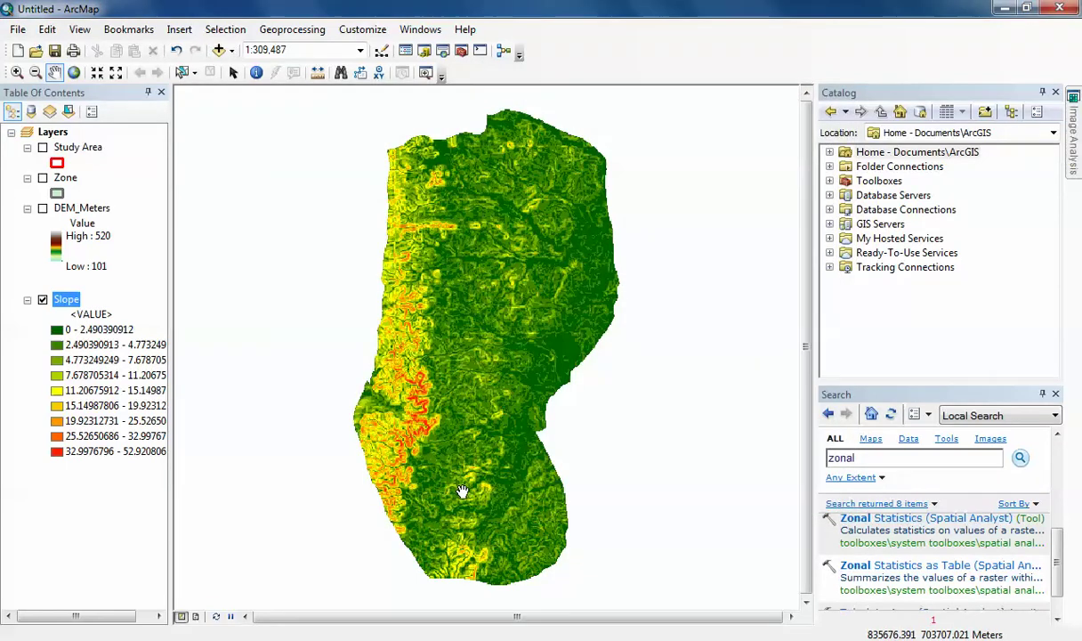
Open Zonal Statistics as Table, keeping statistics type ALL, and switch the Zone layer back on
click(861, 574)
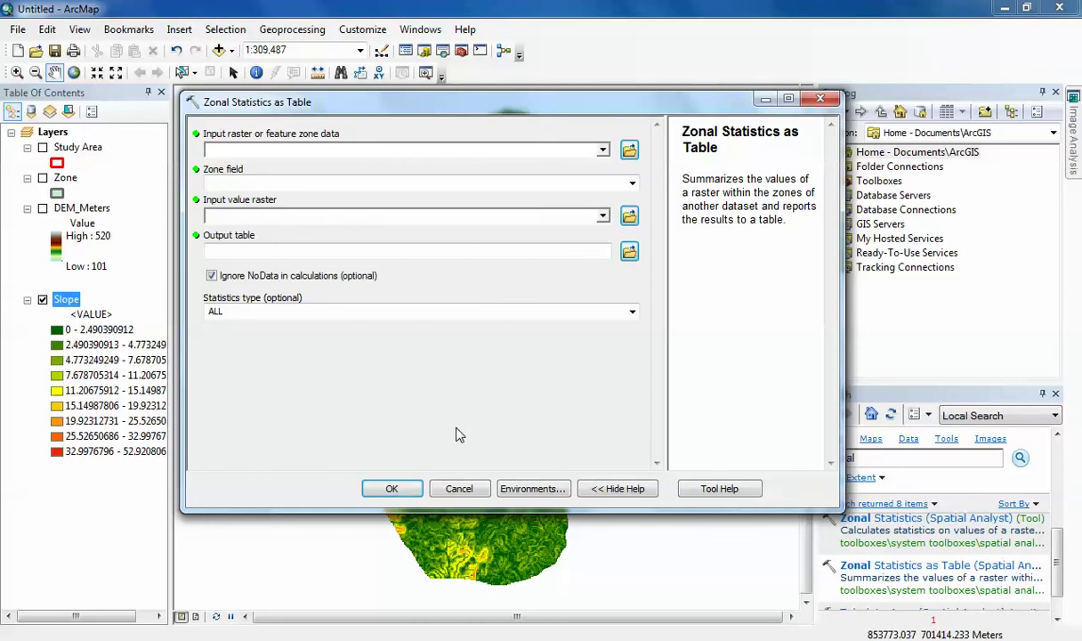
click(632, 313)
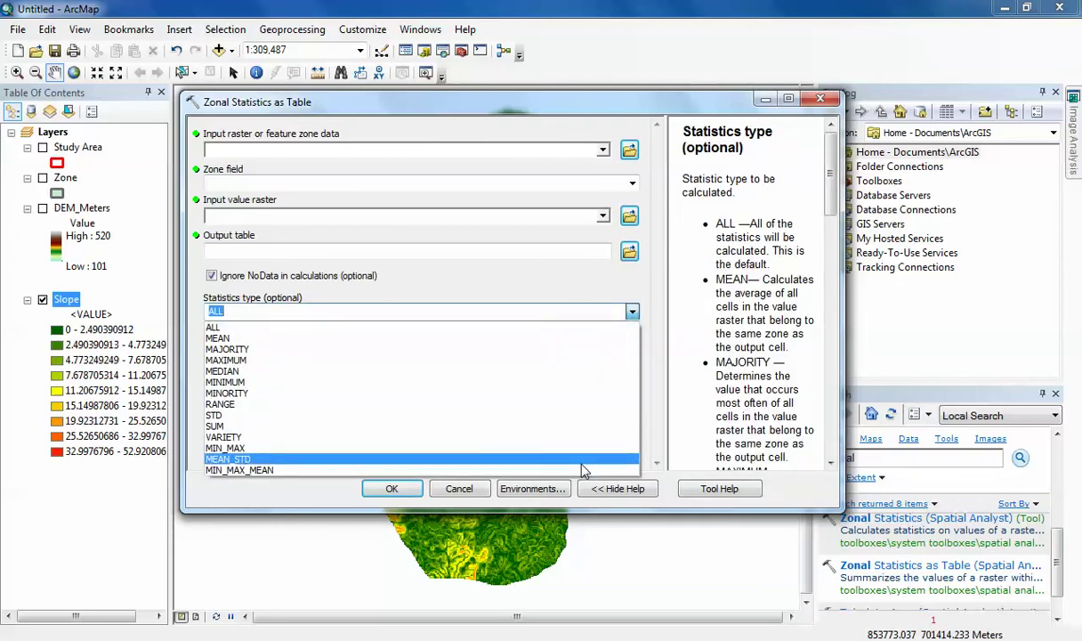
click(626, 331)
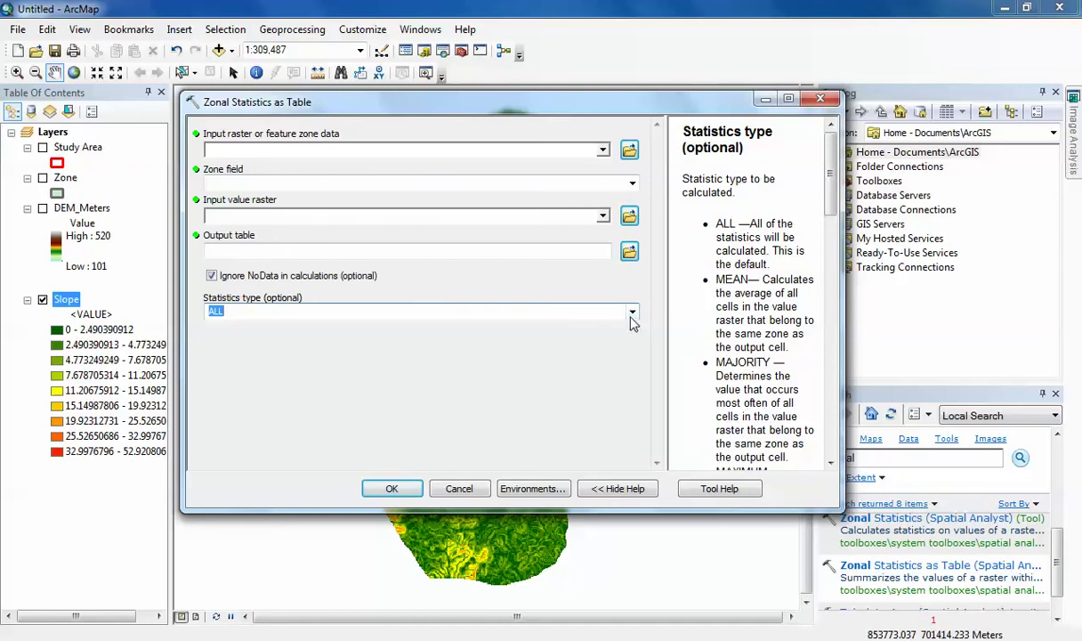
click(630, 312)
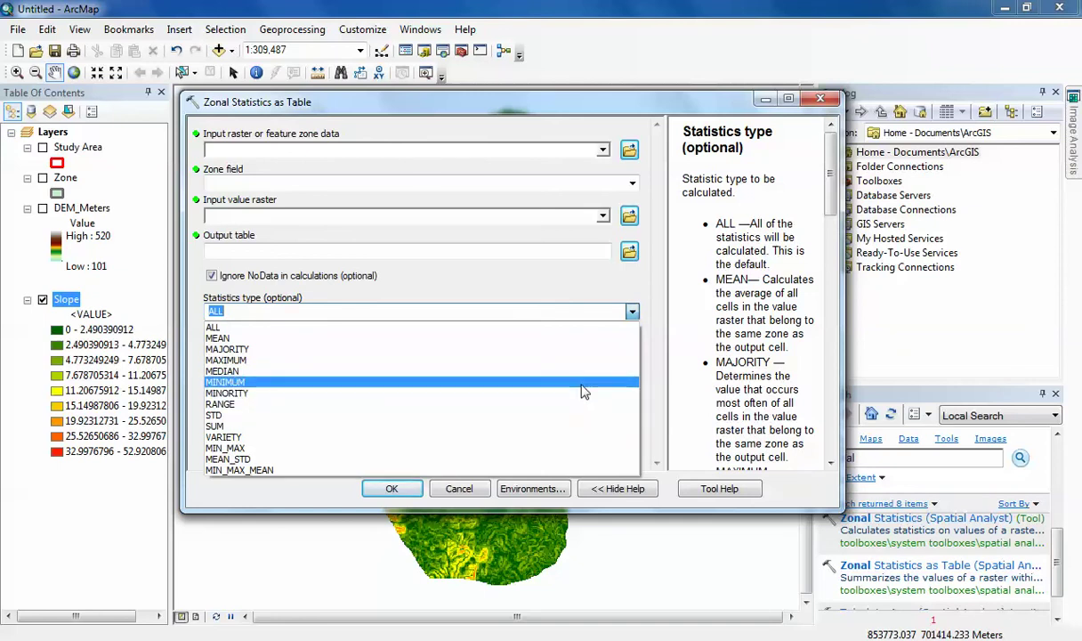
click(649, 294)
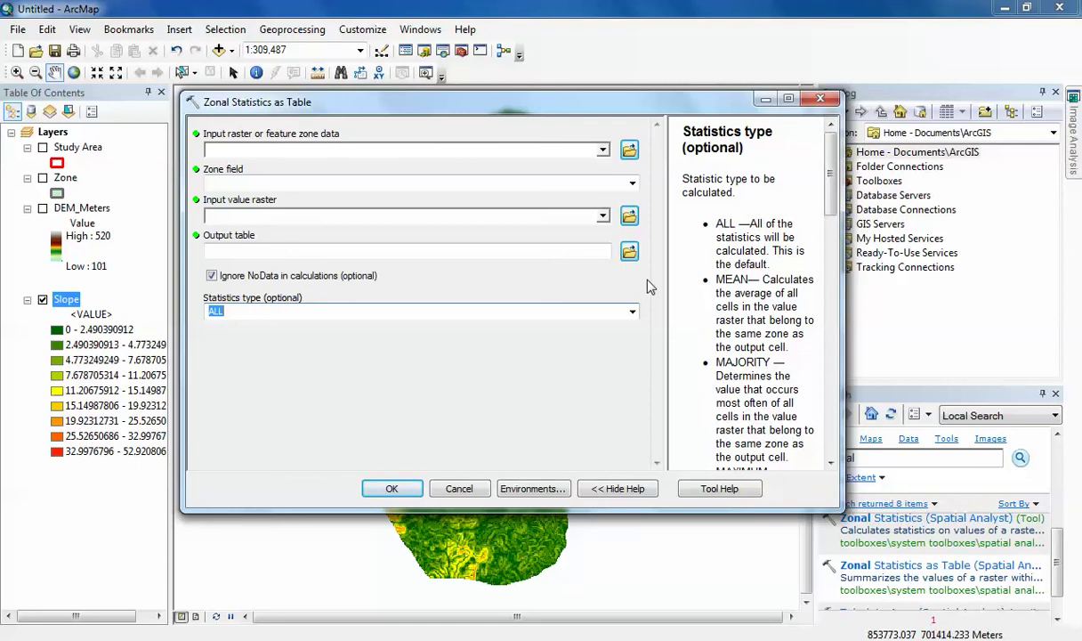
mouse_move(490, 103)
mouse_down()
mouse_move(508, 99)
mouse_move(491, 99)
mouse_up()
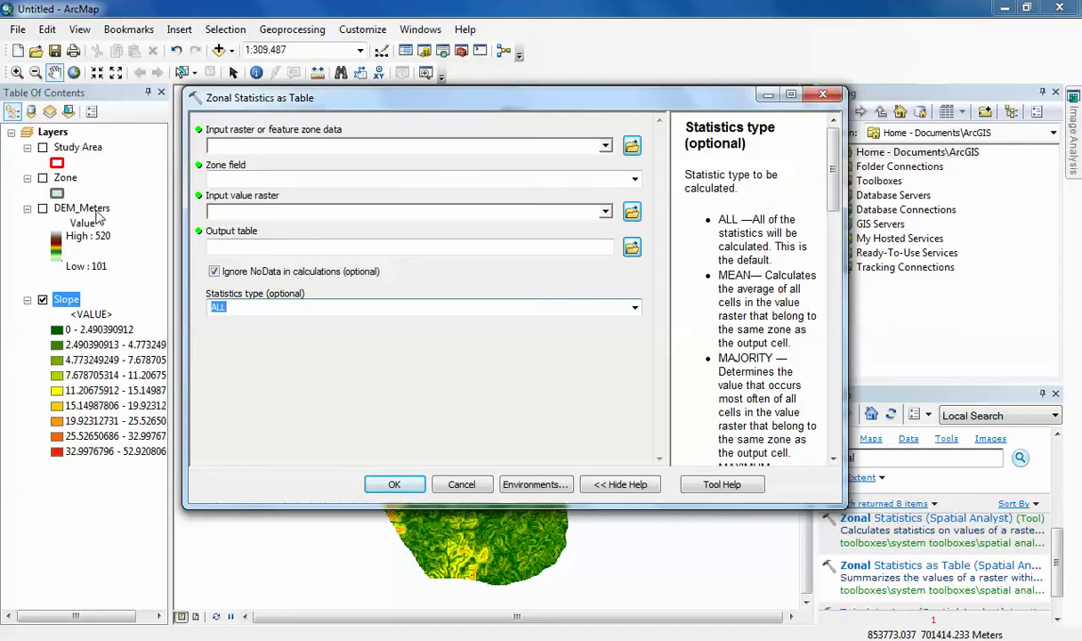
click(42, 178)
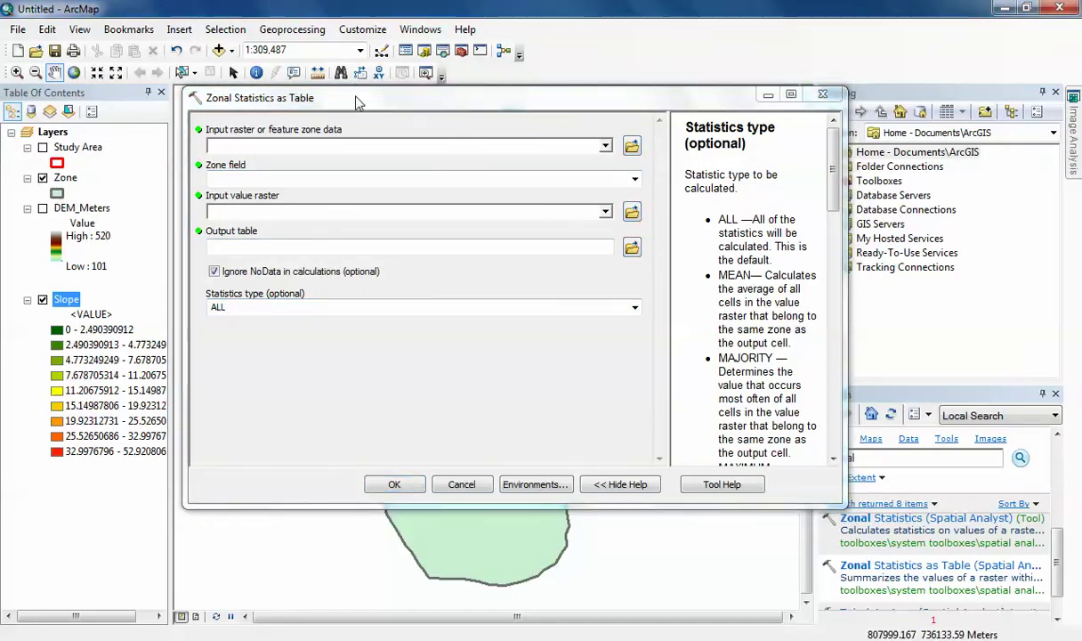
Set Zone as the zone data and DEM_Meters as the input value raster
drag(356, 102, 384, 554)
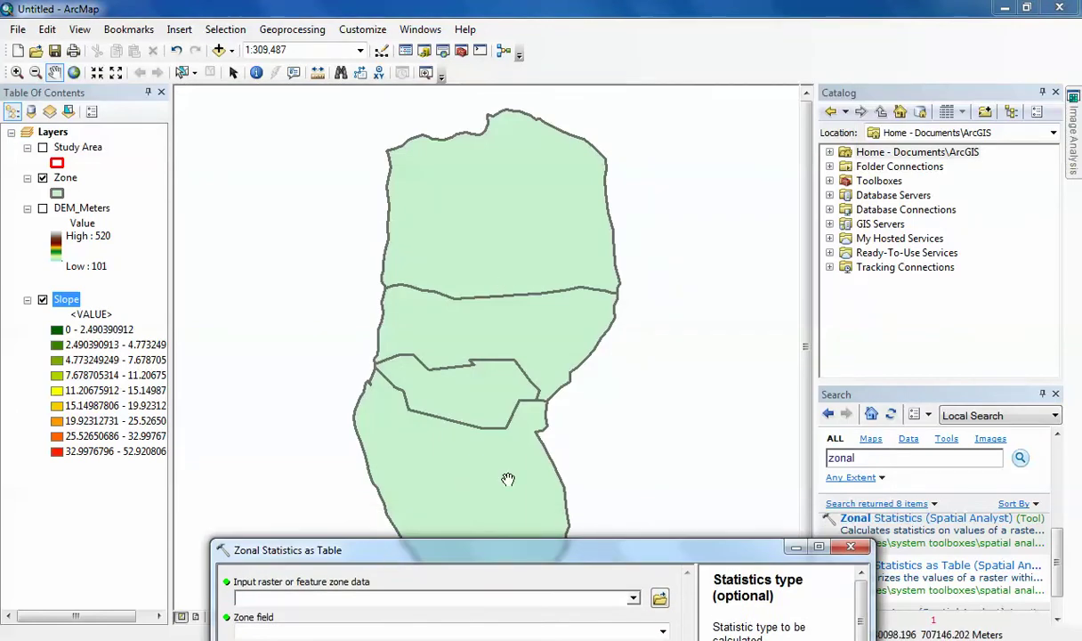
drag(516, 548, 503, 139)
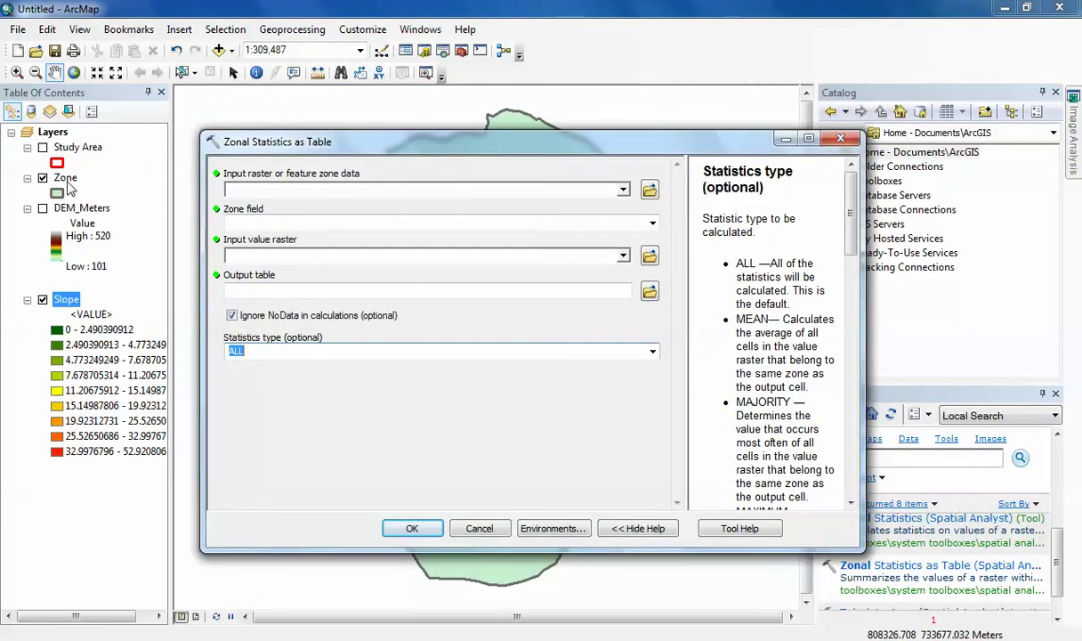
drag(66, 178, 261, 190)
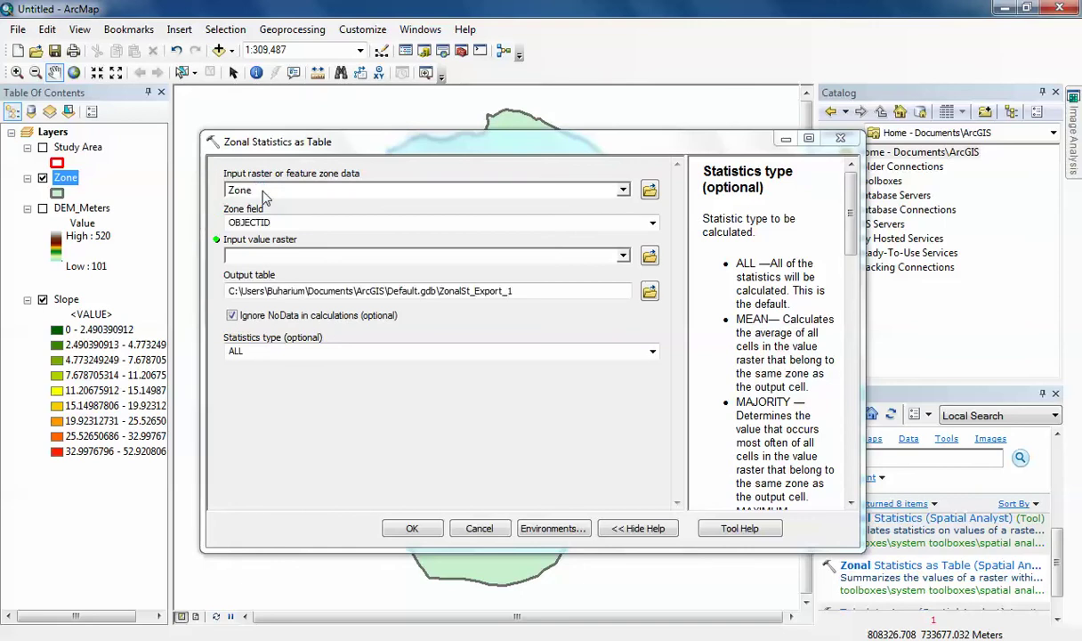
drag(82, 207, 258, 259)
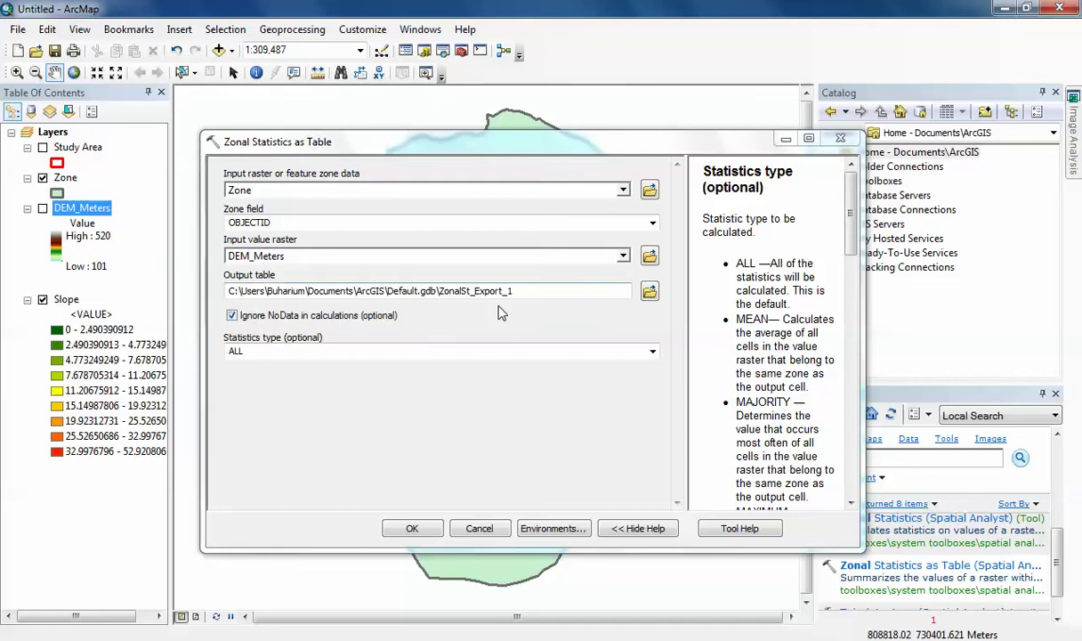
Name the output table Zonal_DEM, keep statistics type ALL, and run the tool
drag(515, 292, 463, 305)
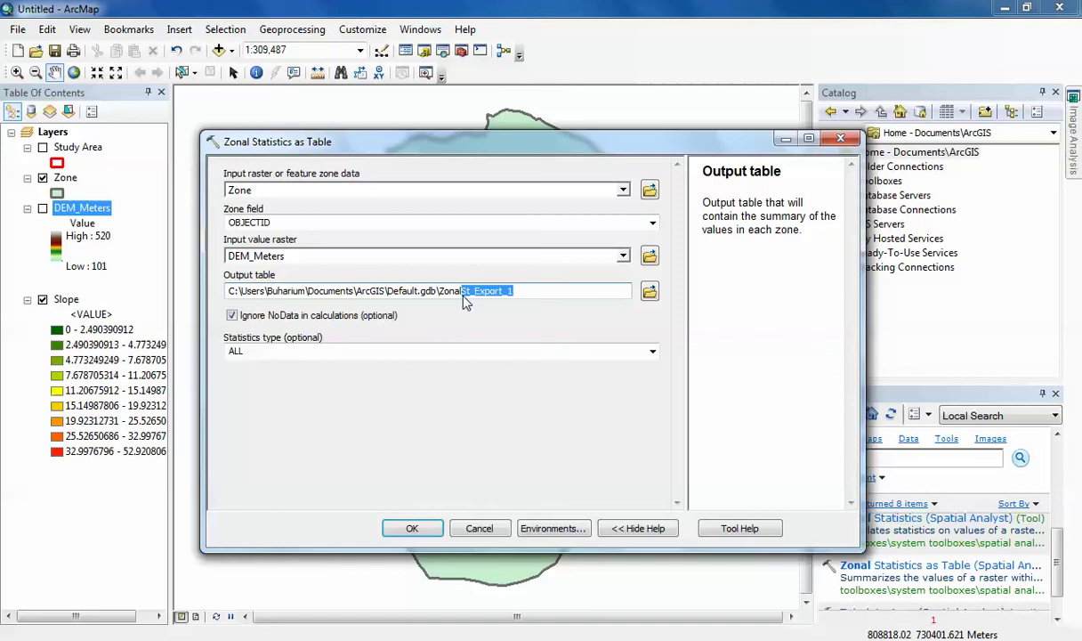
text(_DEM)
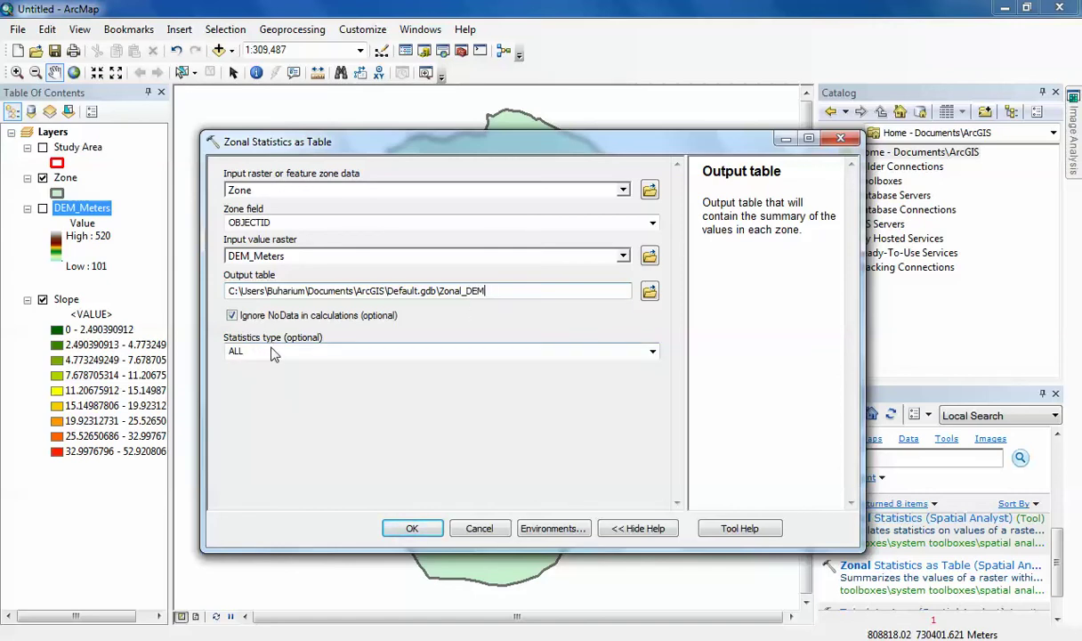
click(653, 355)
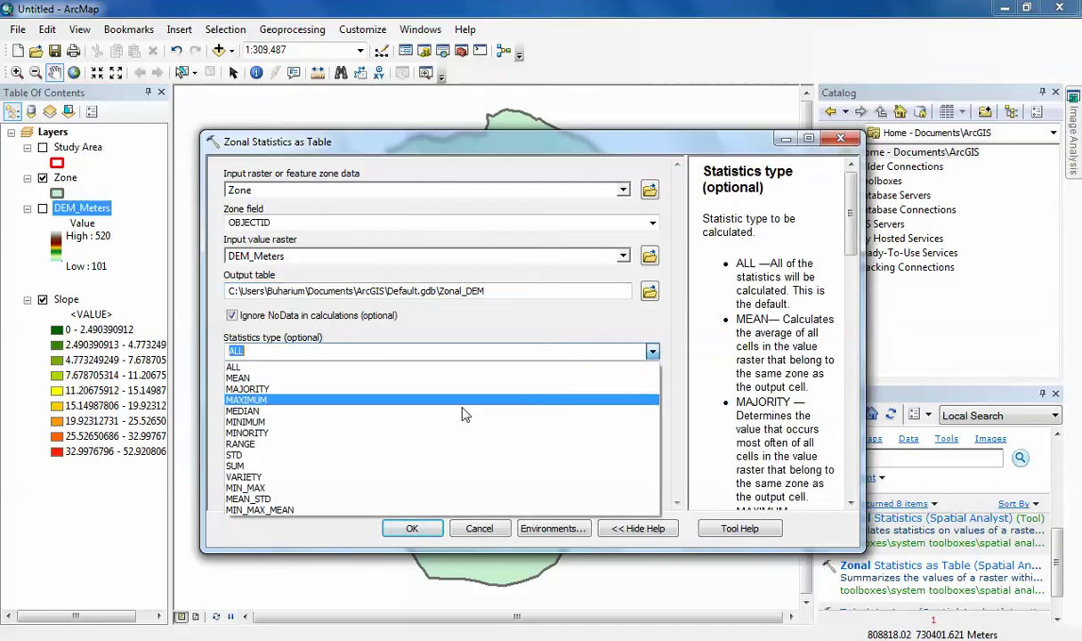
click(655, 353)
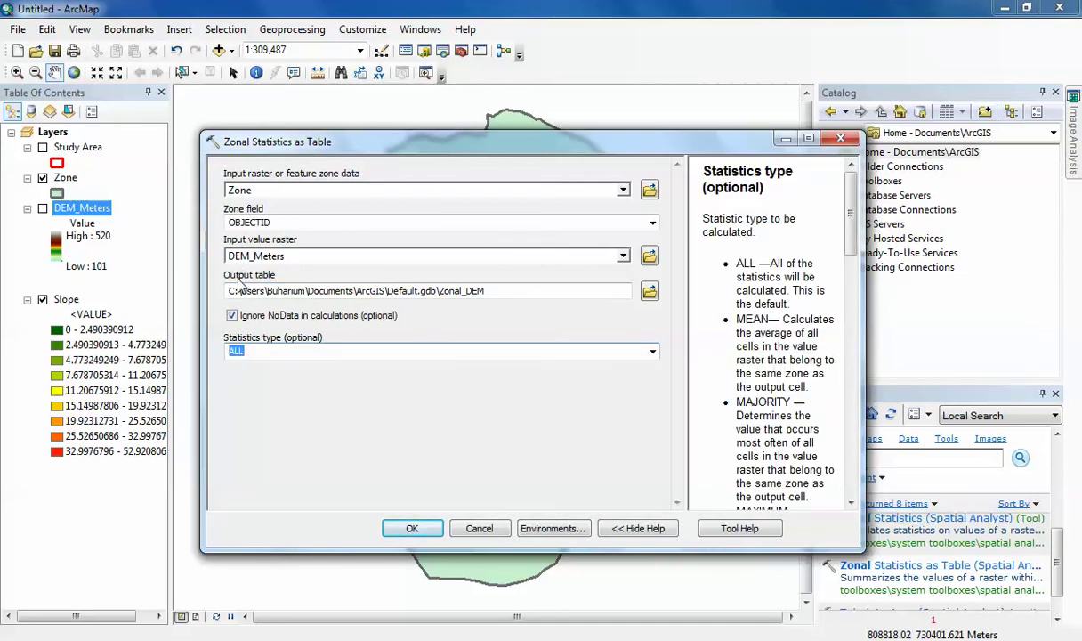
click(412, 529)
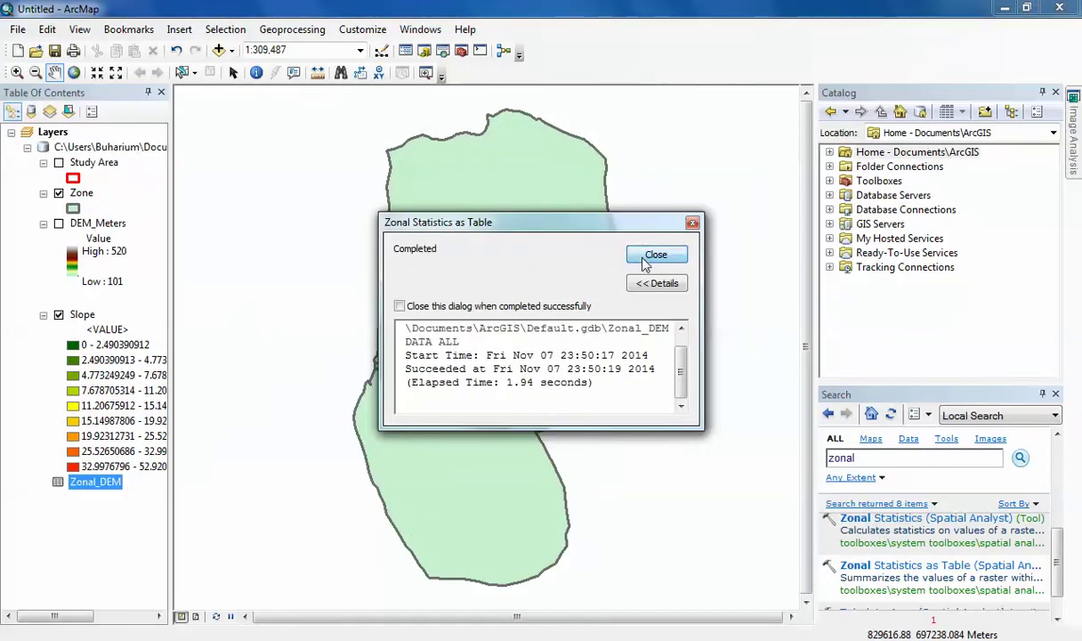
Dismiss the completion message and browse the Zonal_DEM attribute table, then close it
click(652, 254)
right_click(108, 484)
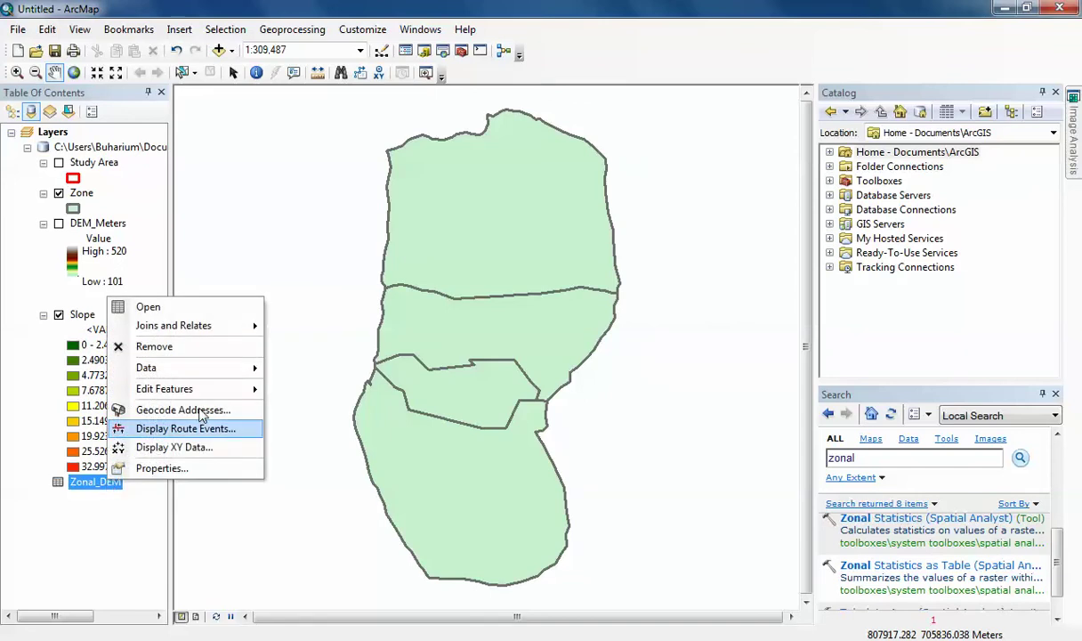
click(183, 308)
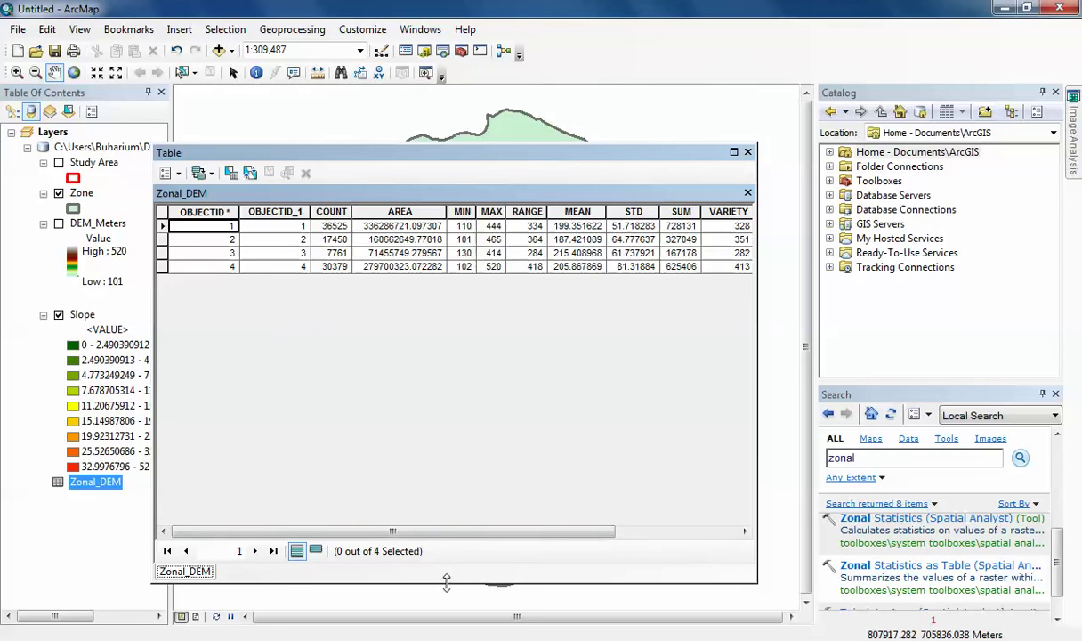
drag(436, 531, 481, 539)
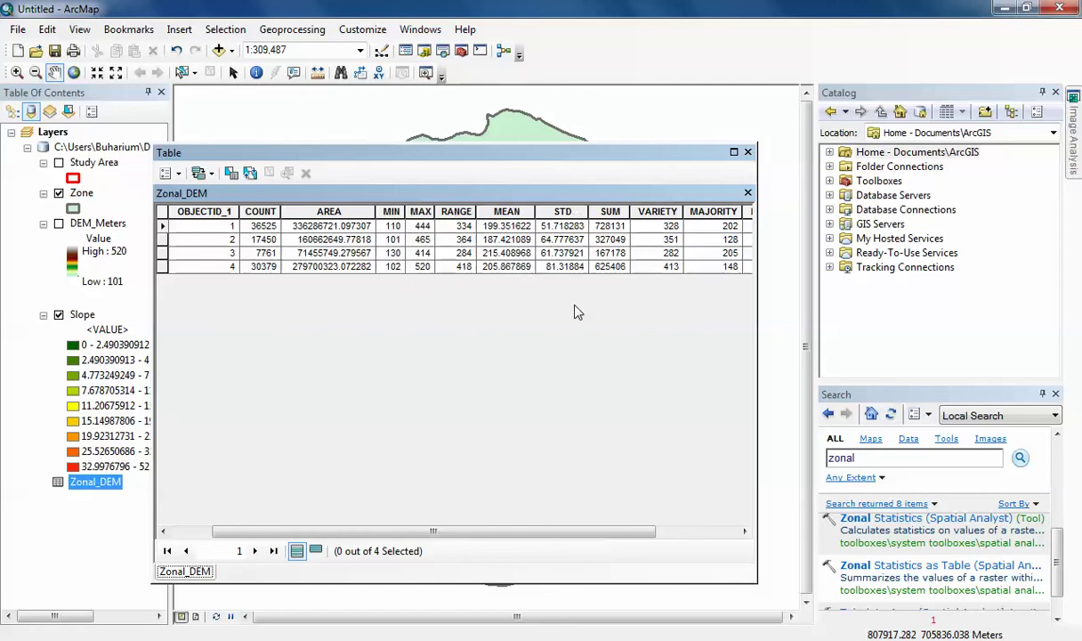
click(748, 153)
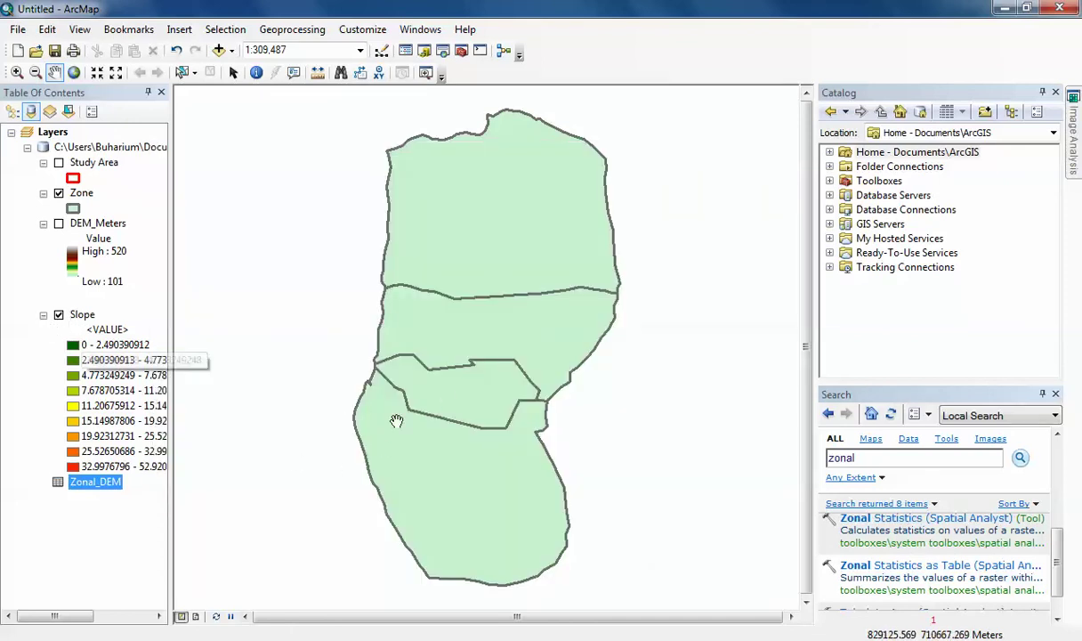
Run Zonal Statistics as Table with Slope as value raster and Zone as zone data
click(870, 570)
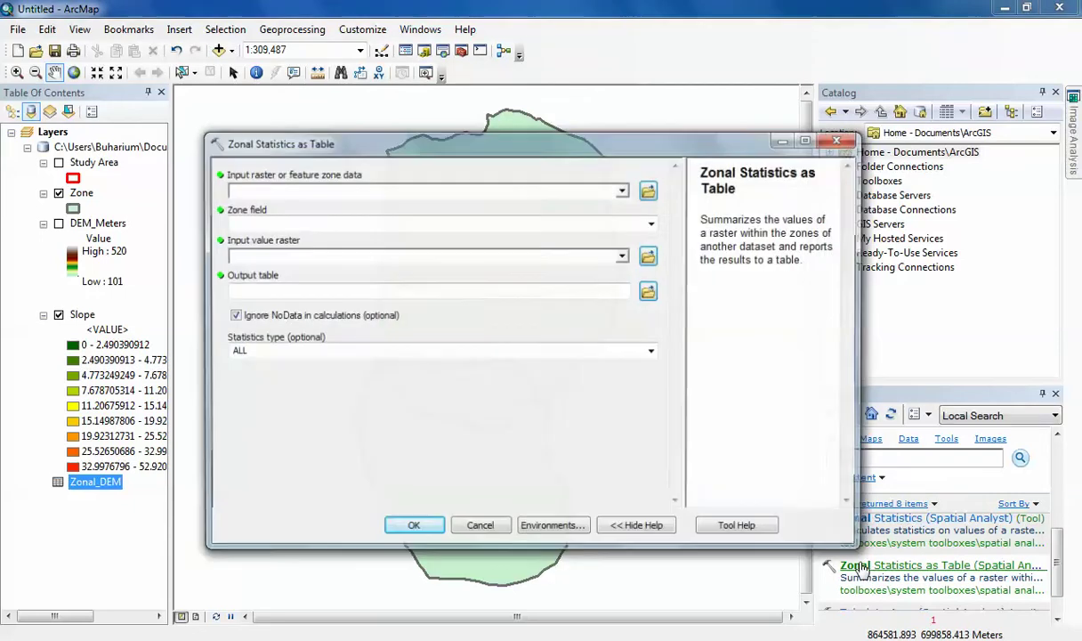
drag(82, 315, 246, 256)
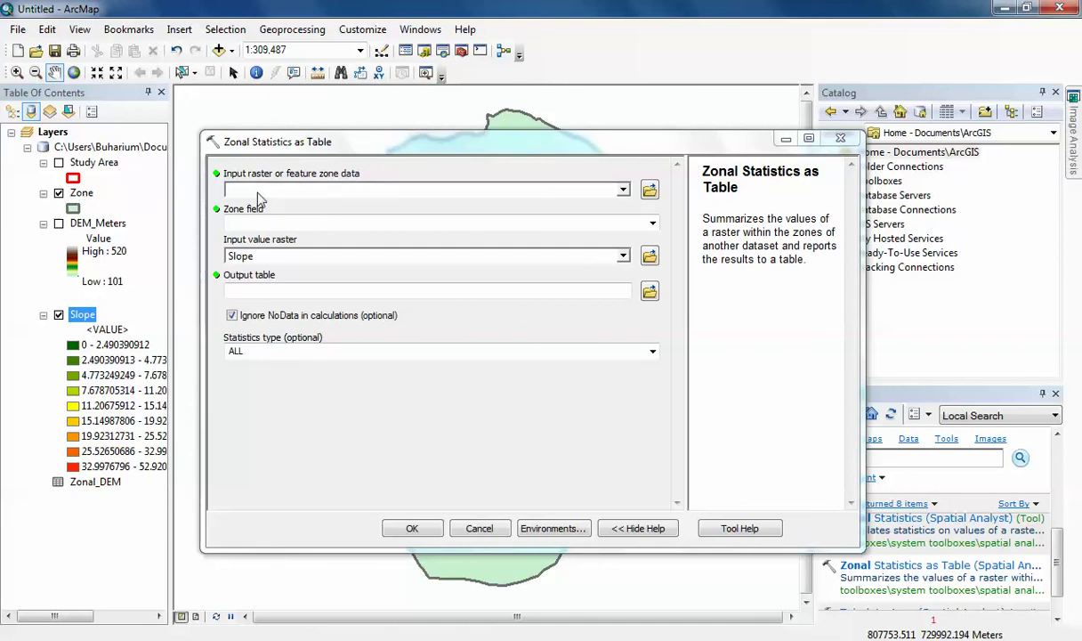
click(82, 193)
drag(116, 200, 303, 194)
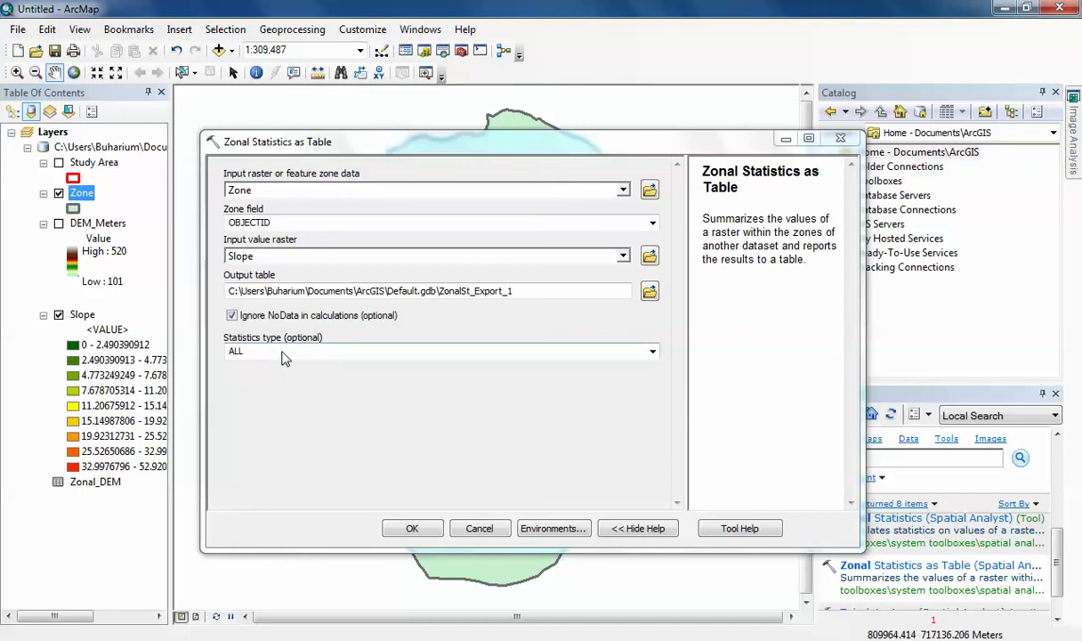
click(412, 529)
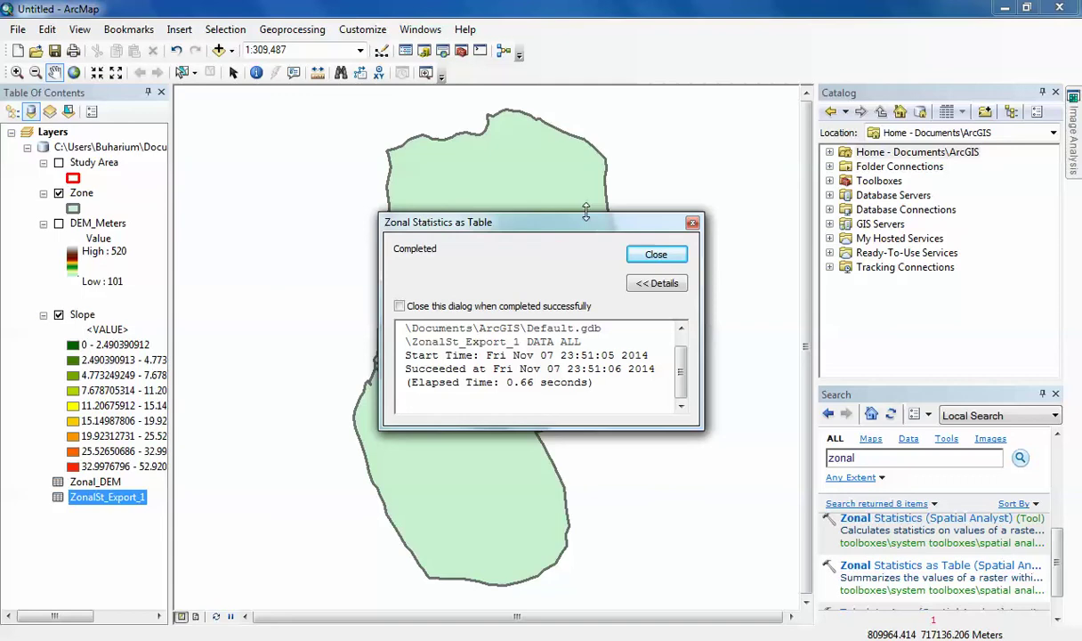
click(650, 255)
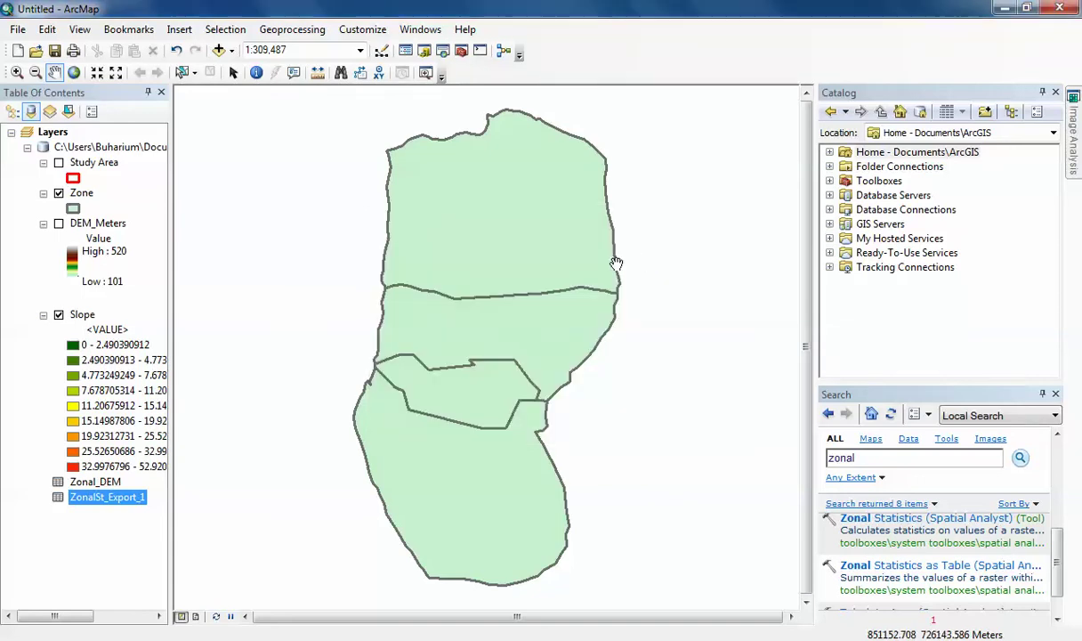
right_click(111, 485)
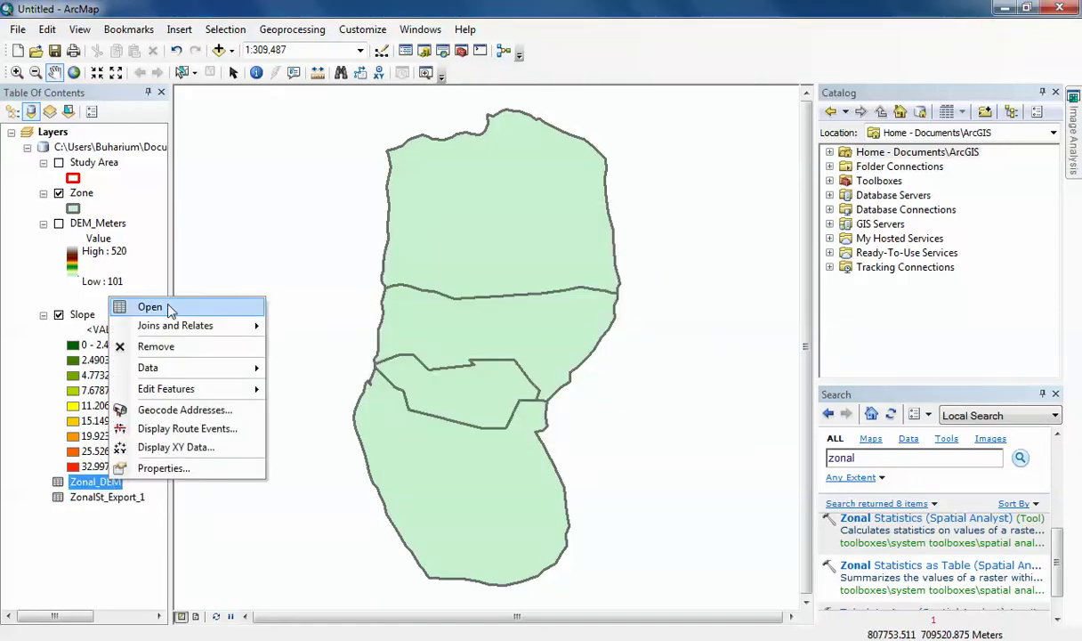
Open ZonalSt_Export_1 and inspect each zone's MEAN slope (4.28928 to 6.968405), then close it
click(141, 307)
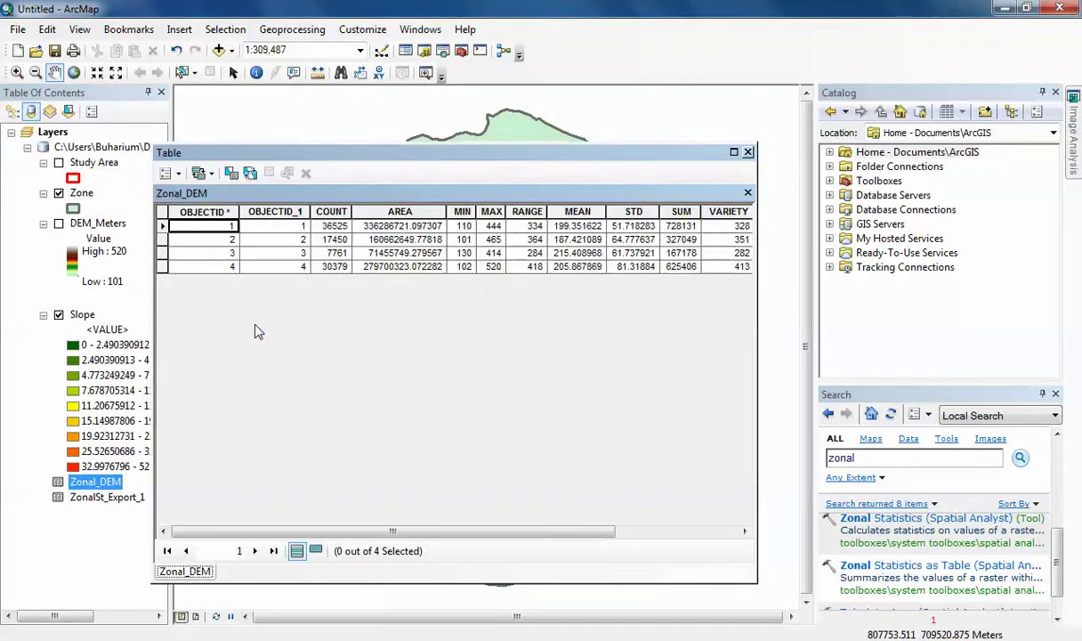
ctrl+click(103, 501)
right_click(103, 501)
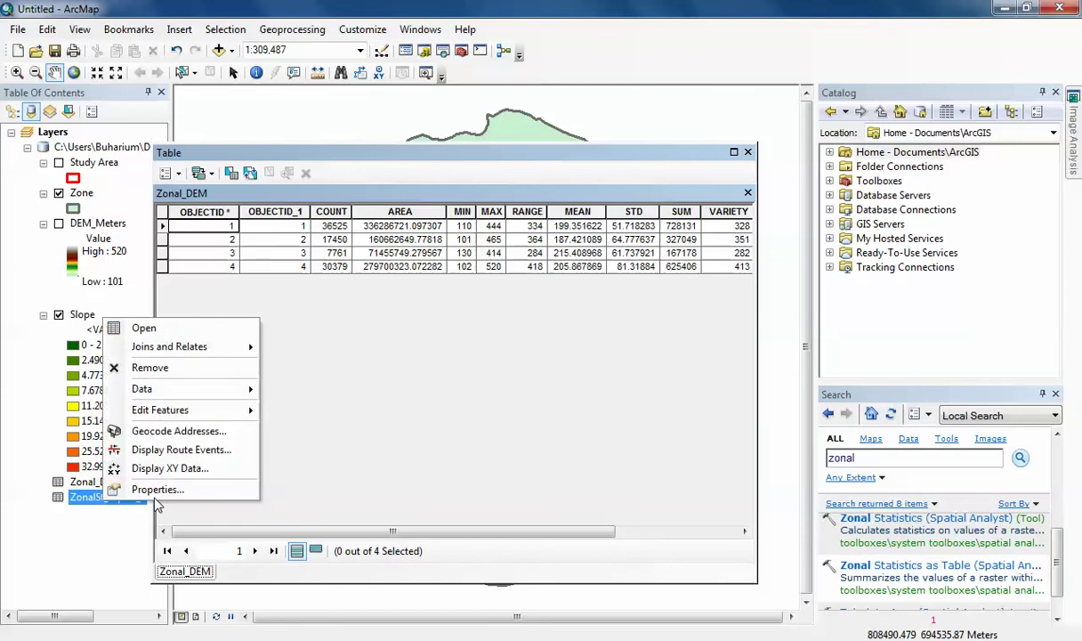
click(181, 327)
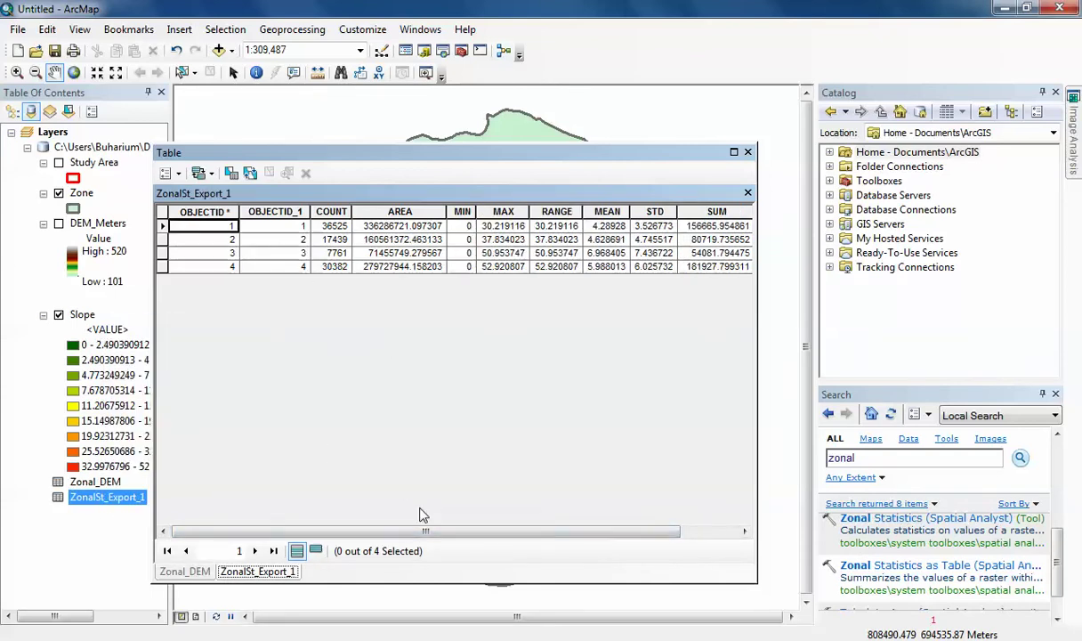
drag(415, 533, 534, 538)
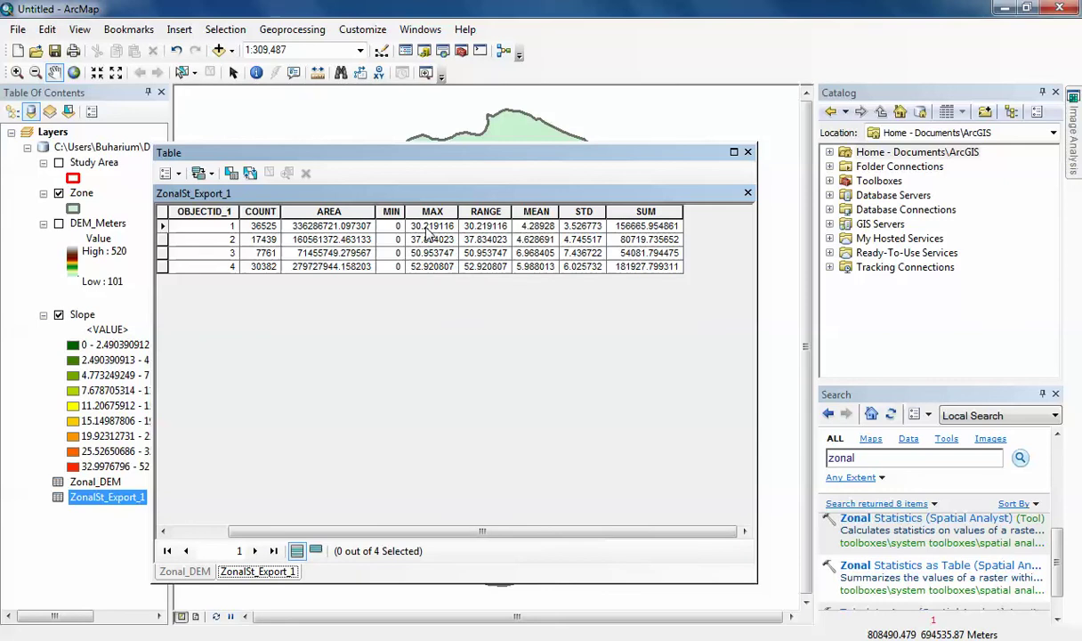
click(535, 229)
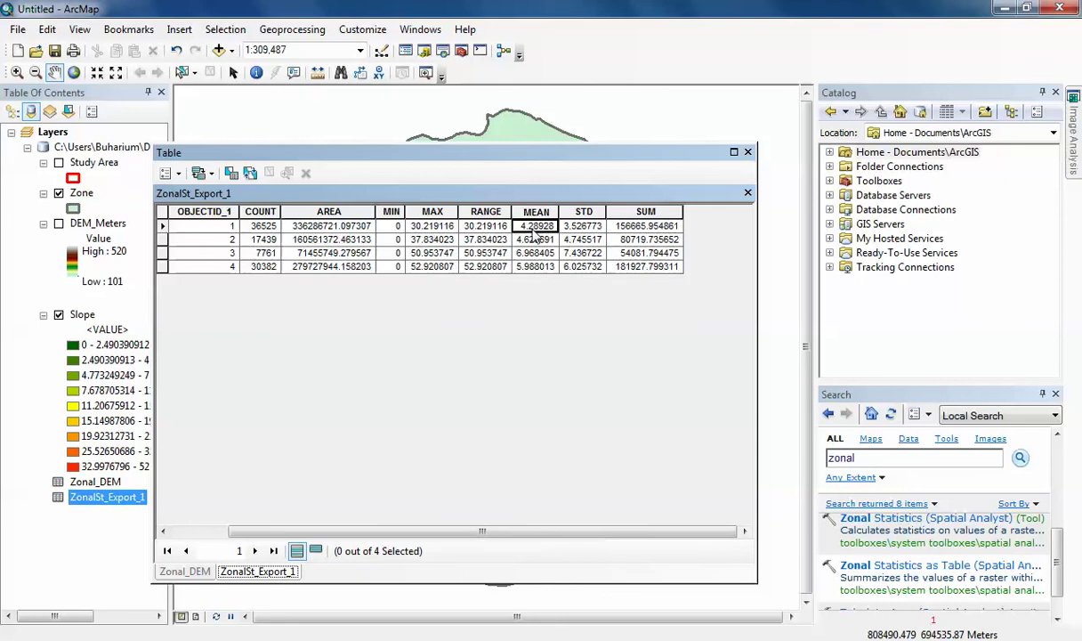
click(534, 242)
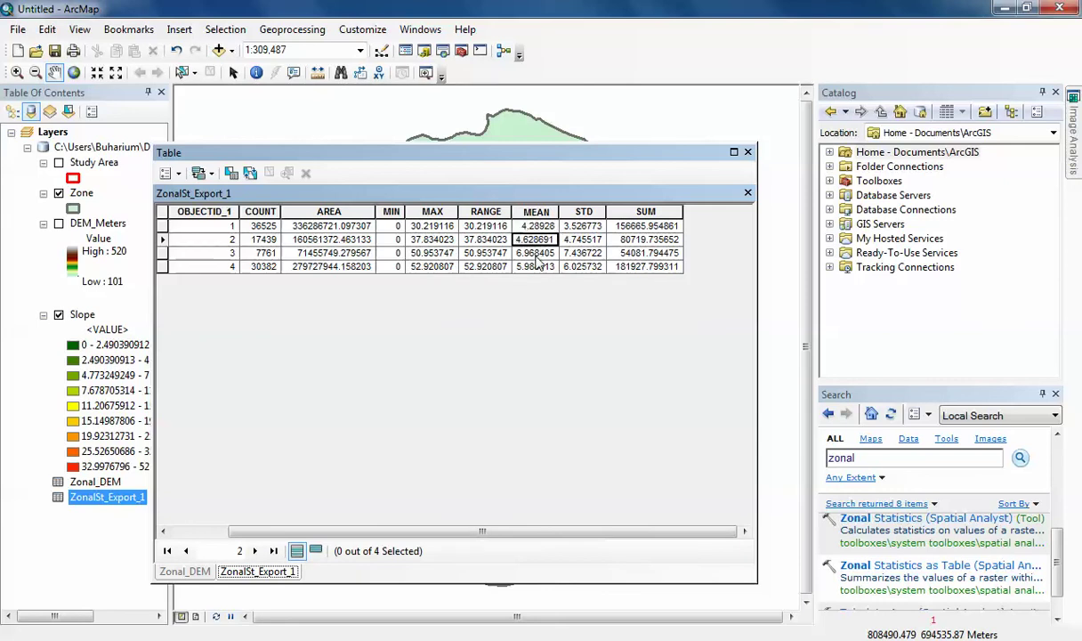
click(536, 253)
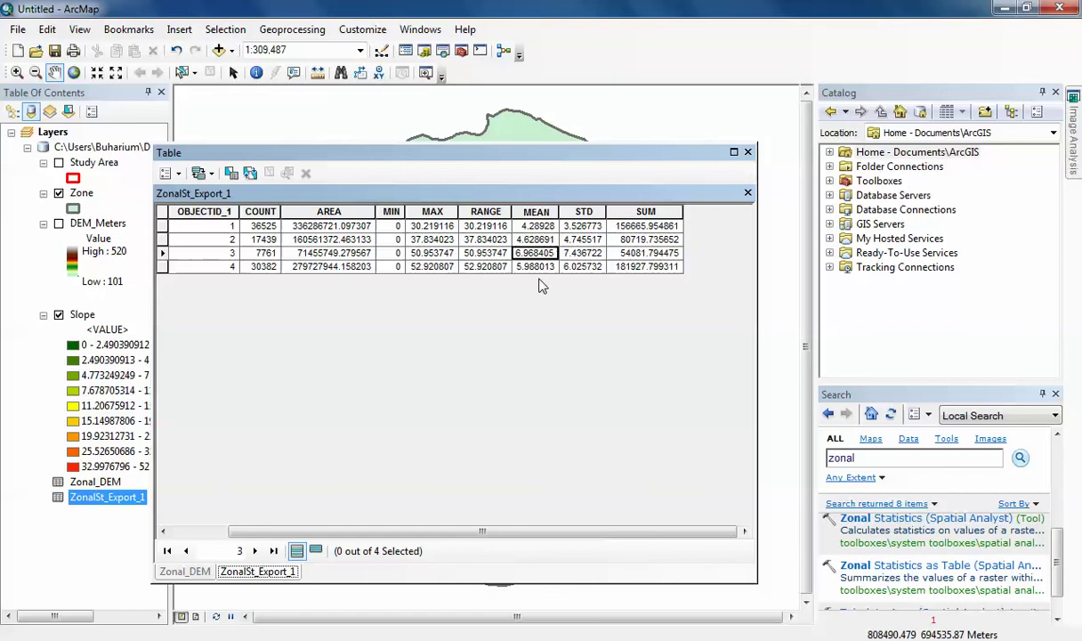
click(748, 153)
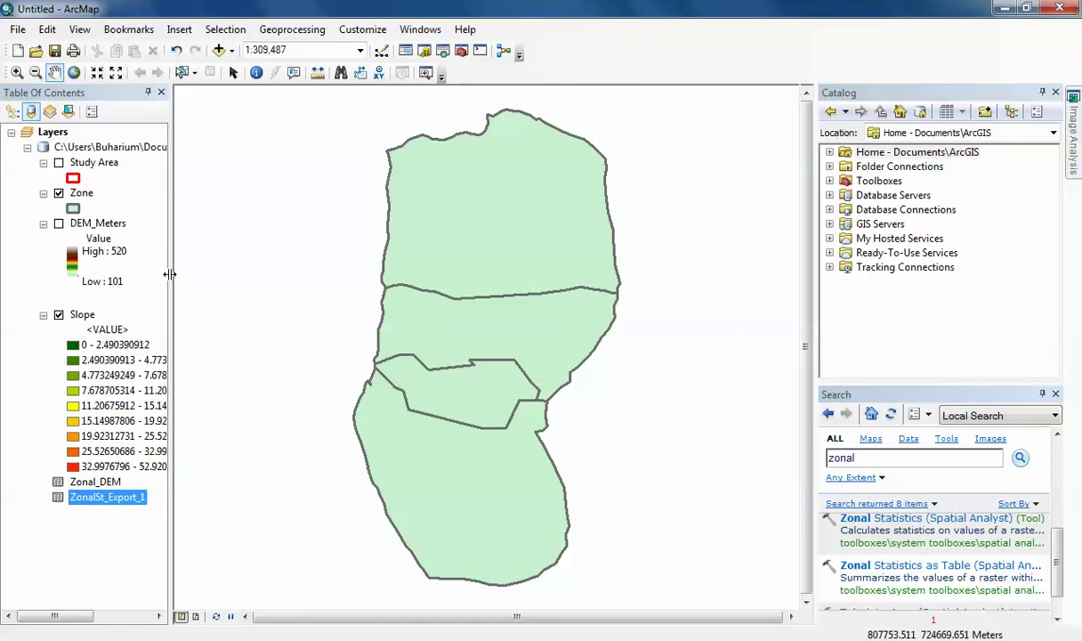
Hide the Zone polygons and flip DEM_Meters on and off against Slope, ending with Slope only
click(58, 193)
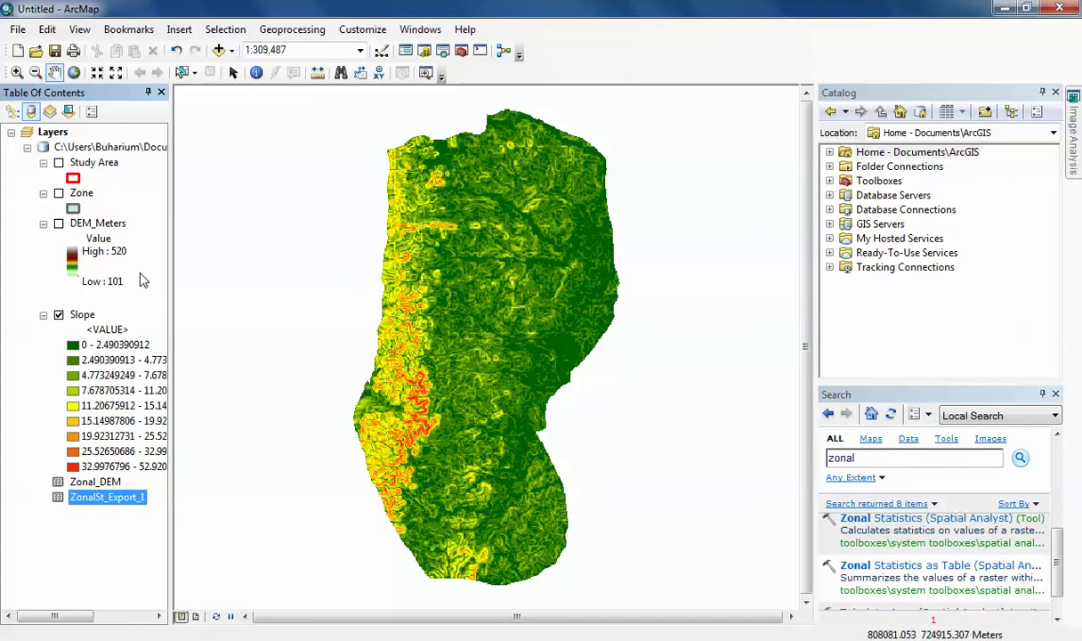
click(59, 224)
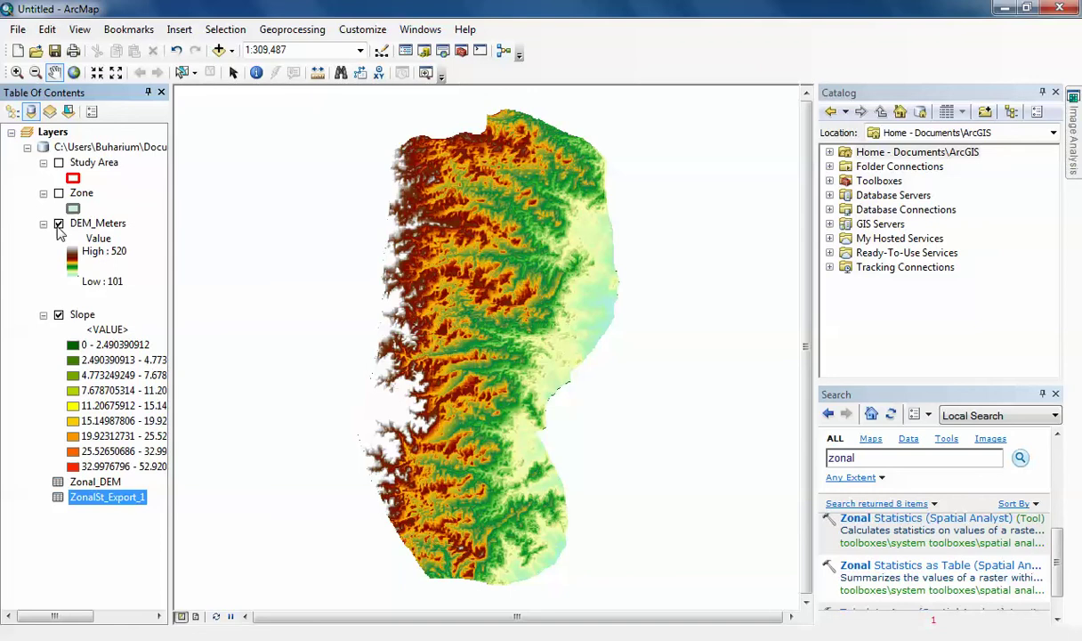
click(58, 224)
click(58, 224)
click(58, 224)
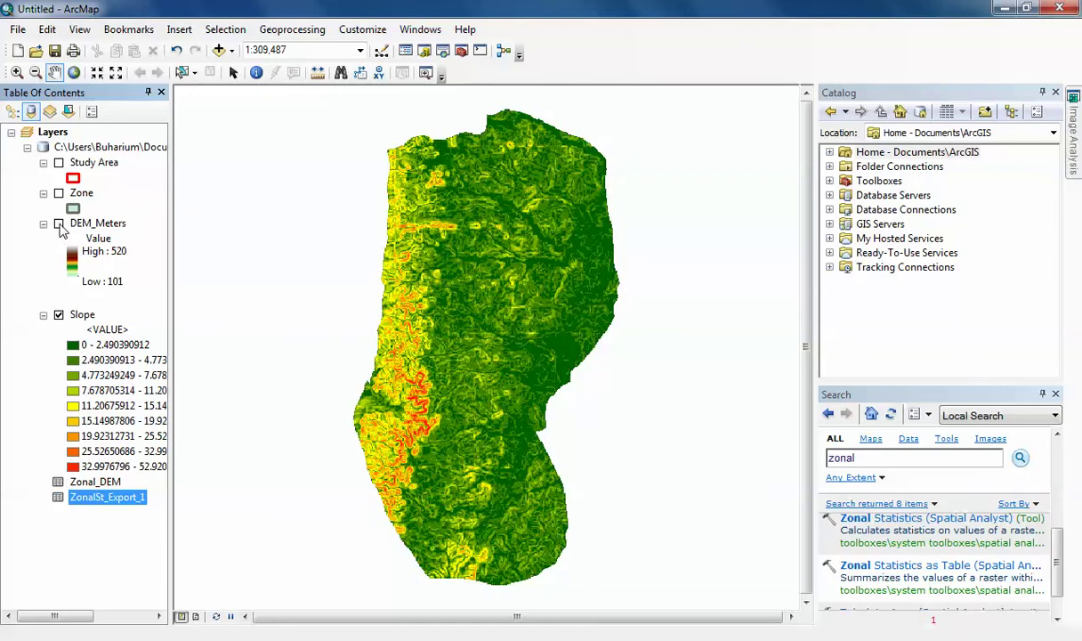
click(59, 224)
click(58, 224)
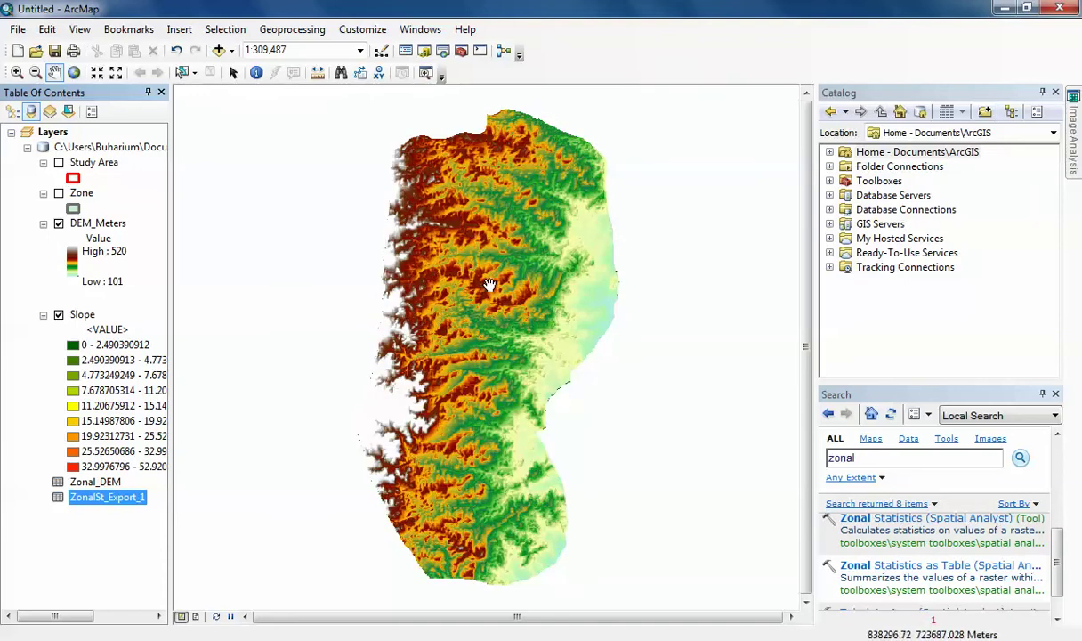
click(59, 224)
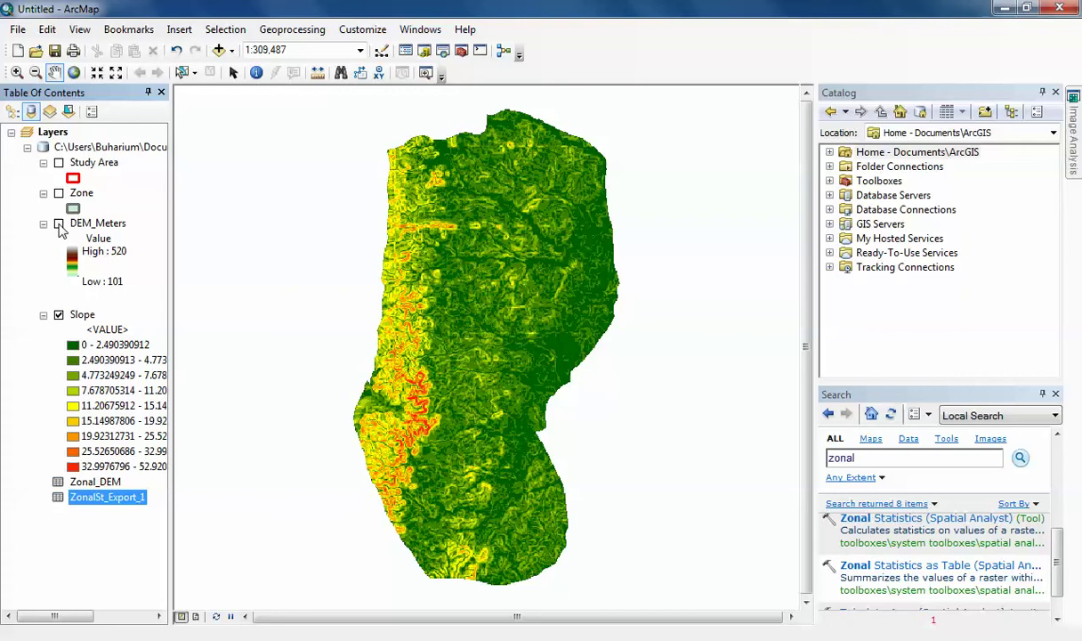
right_click(98, 484)
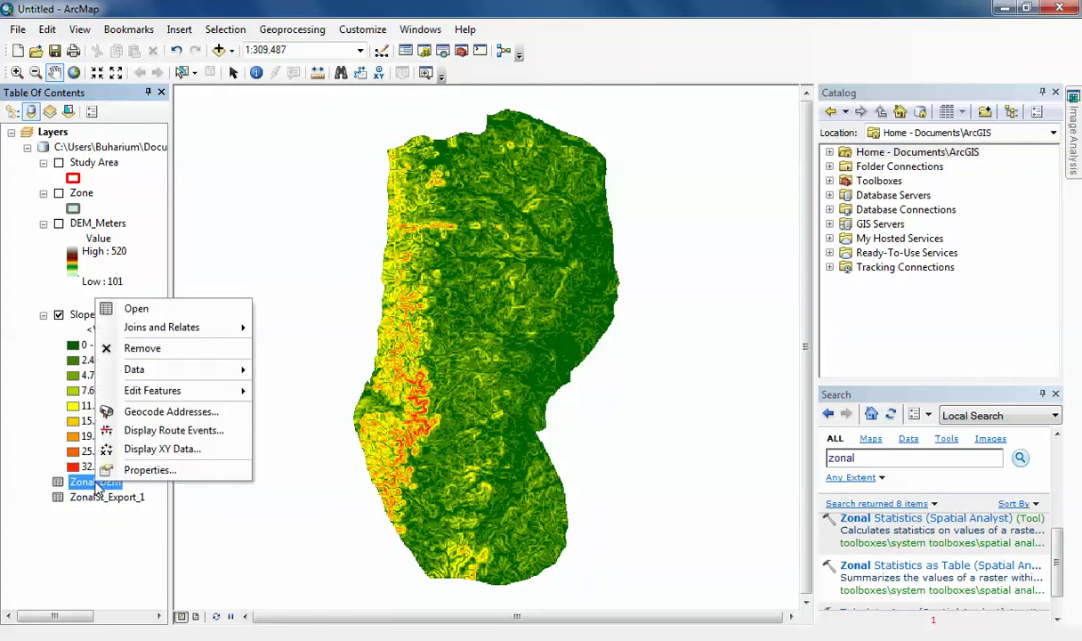
click(132, 307)
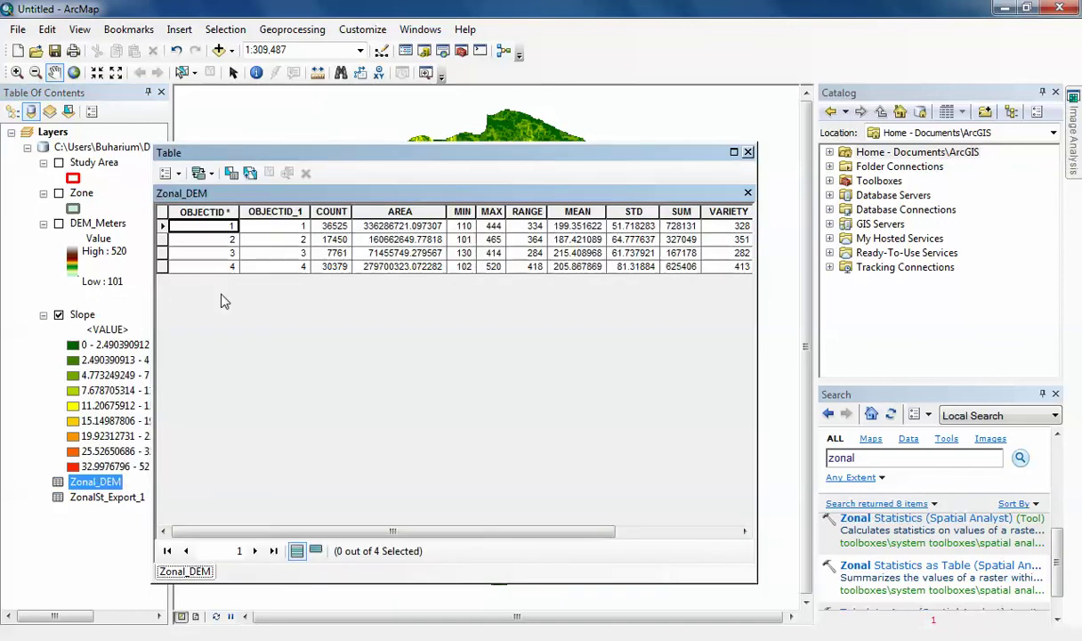
click(267, 212)
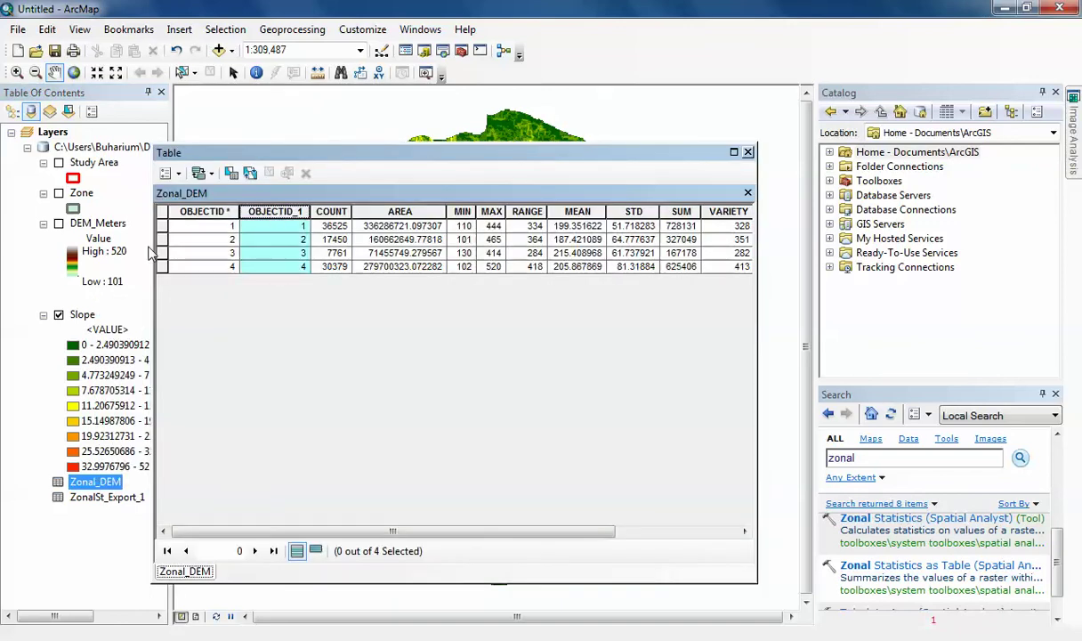
click(82, 194)
right_click(84, 198)
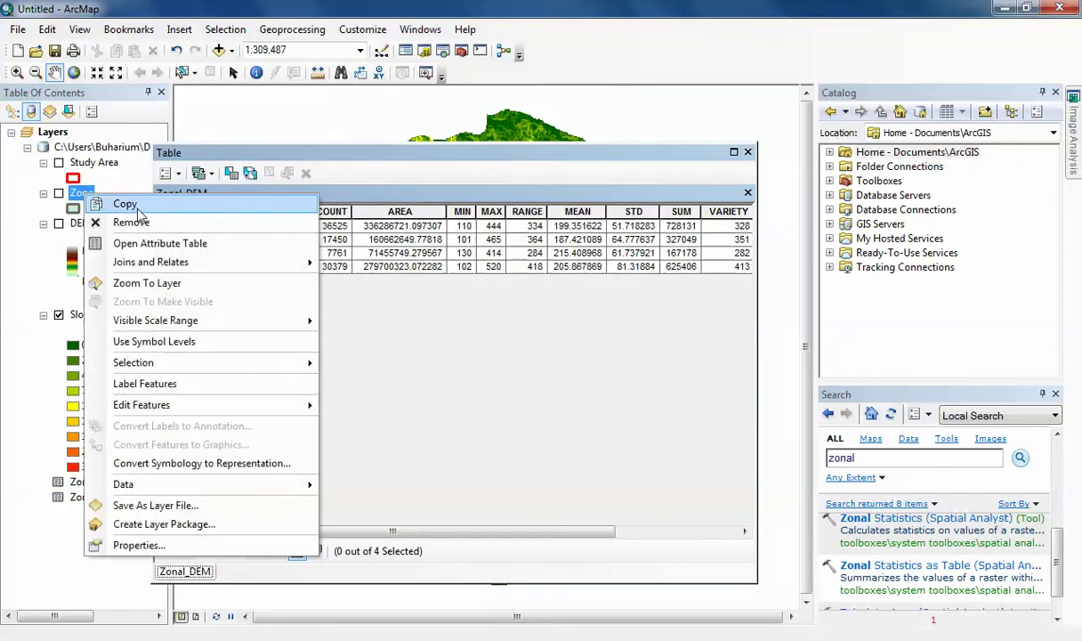
click(169, 174)
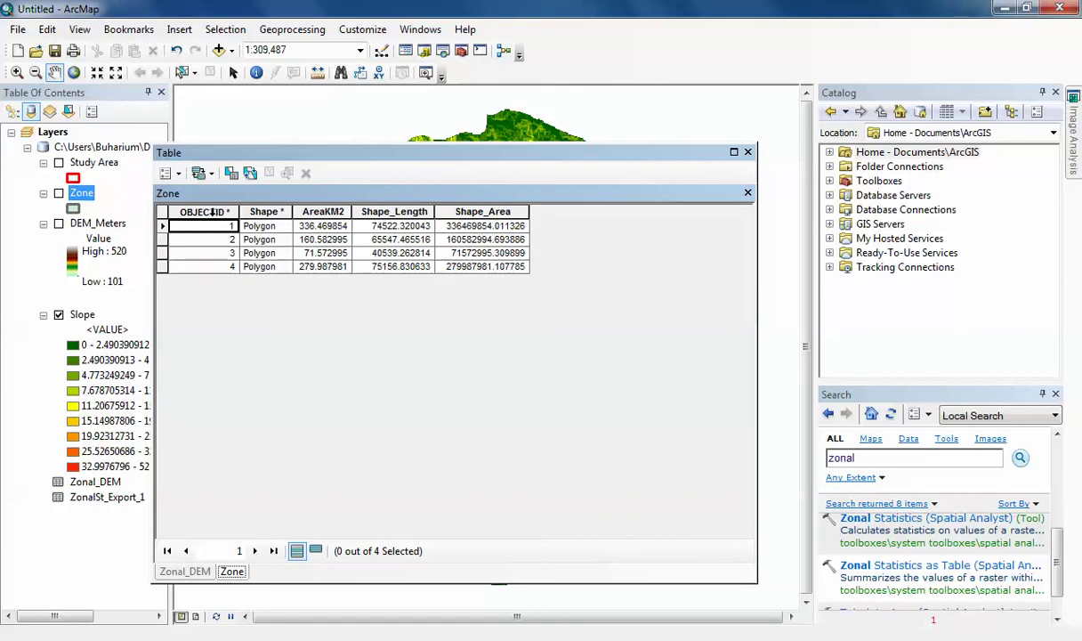
click(748, 152)
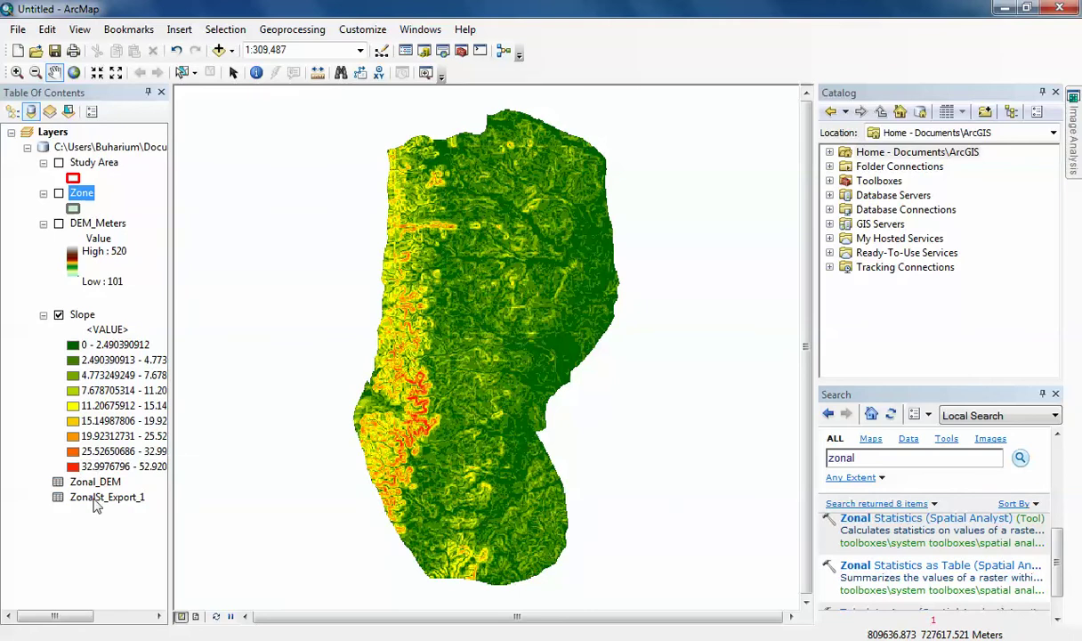
Join the Zonal_DEM table to the Zone layer using the OBJECTID field
right_click(93, 201)
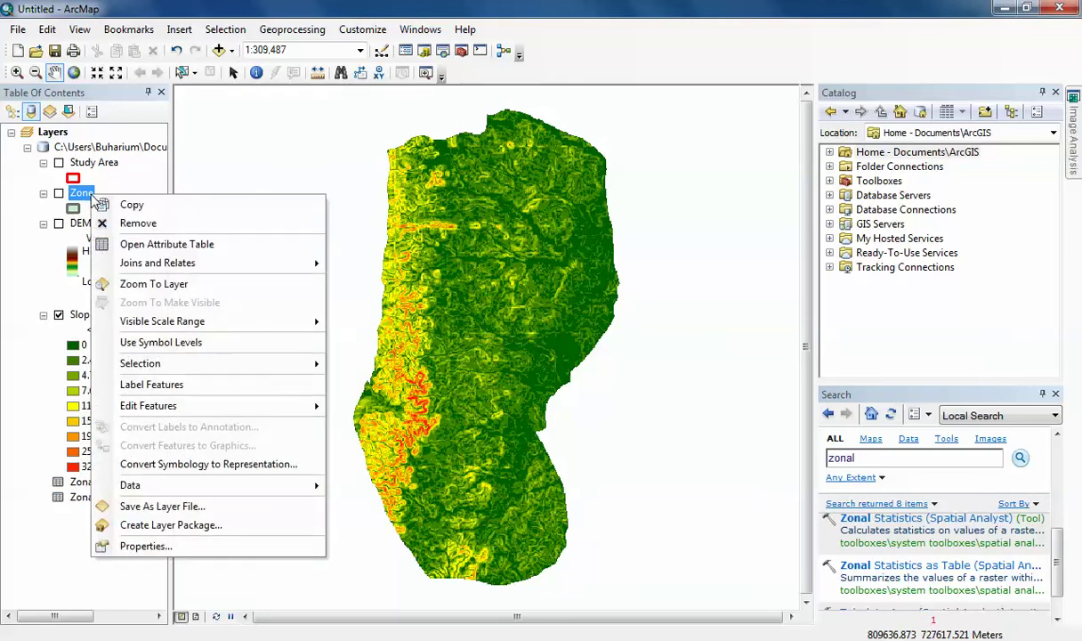
mouse_move(263, 269)
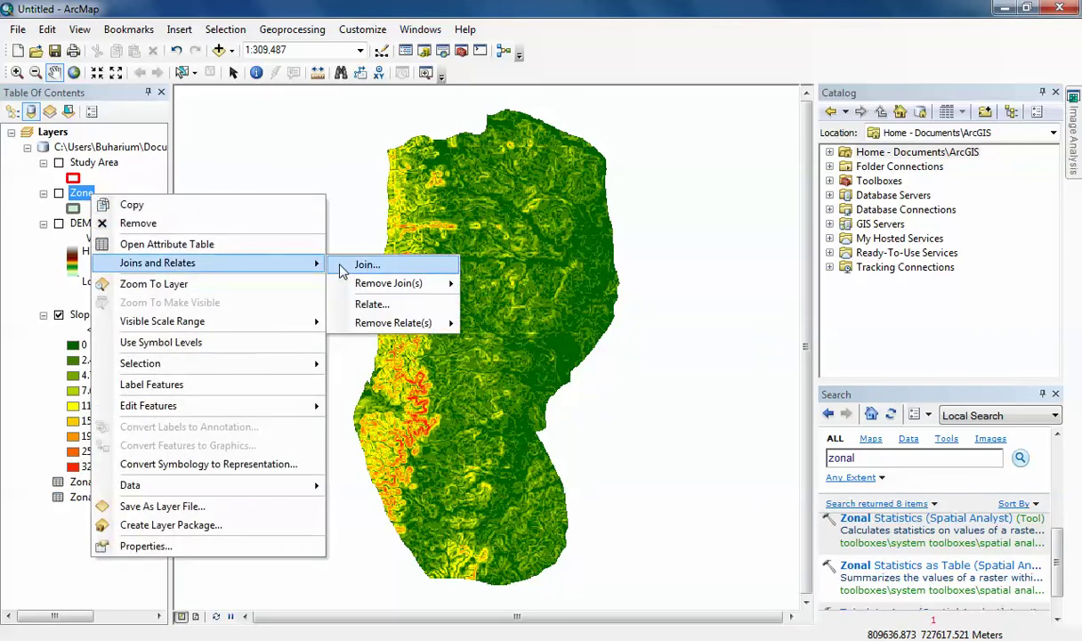
click(342, 268)
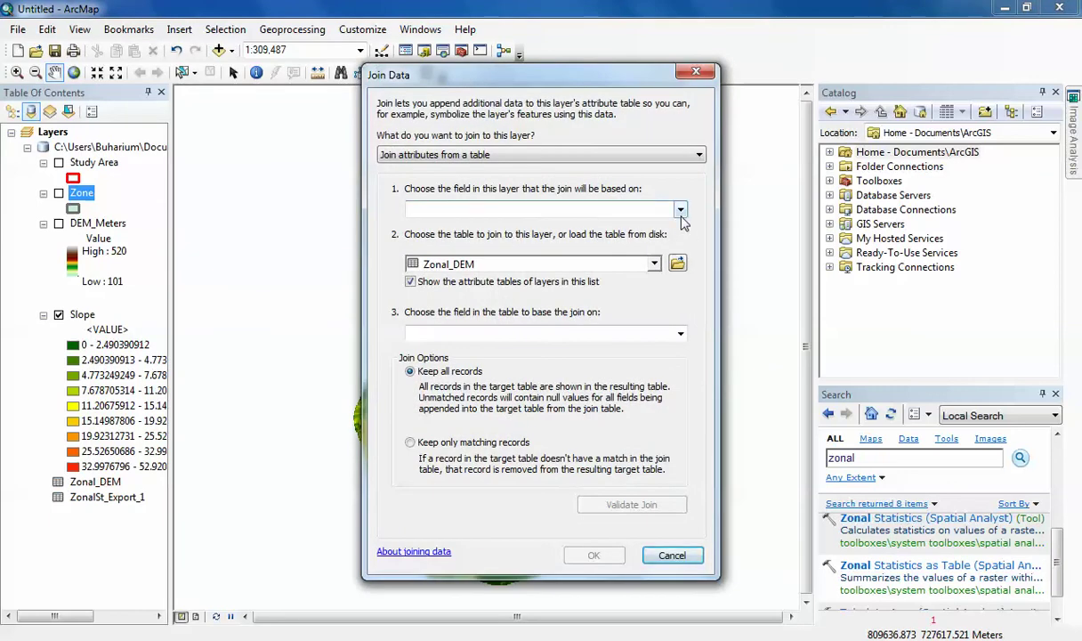
click(681, 212)
click(660, 228)
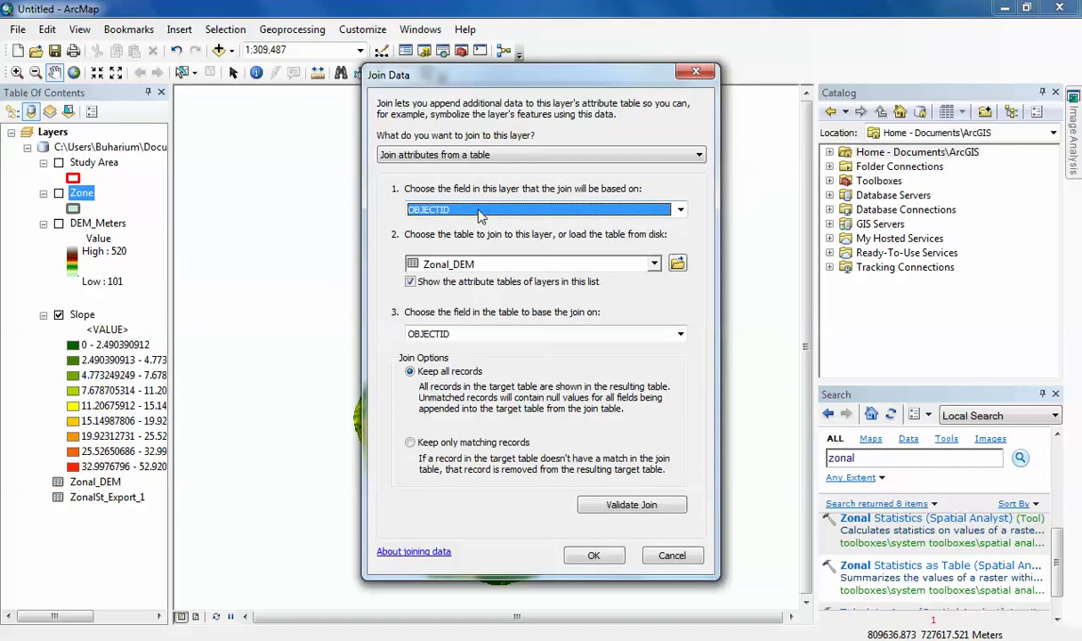
click(583, 556)
Check the joined Zone attribute table for the added elevation statistics, then close it
right_click(82, 193)
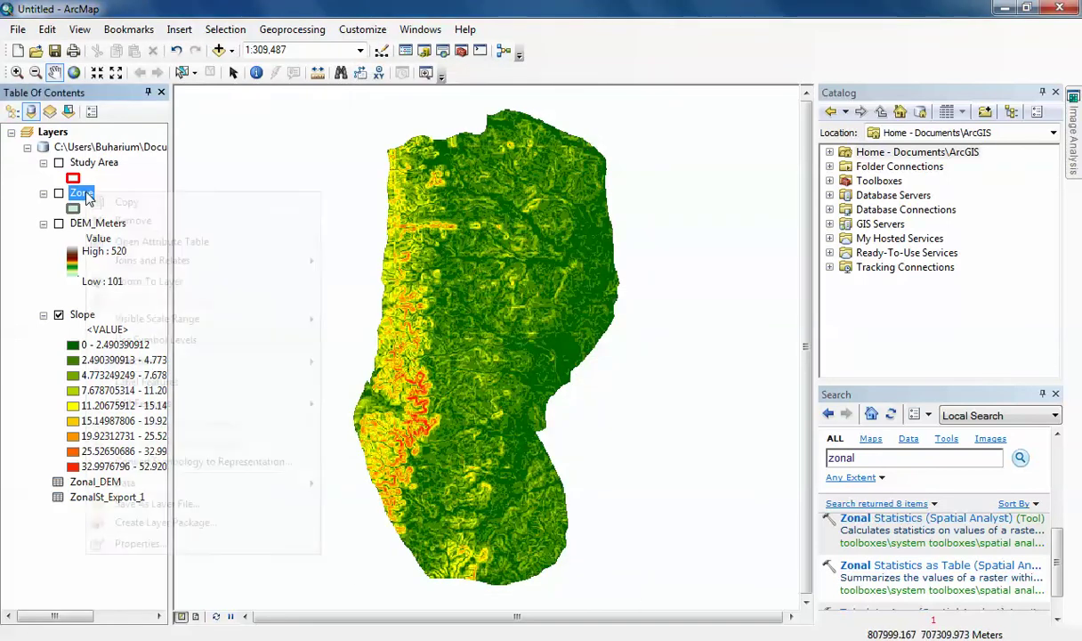
click(143, 242)
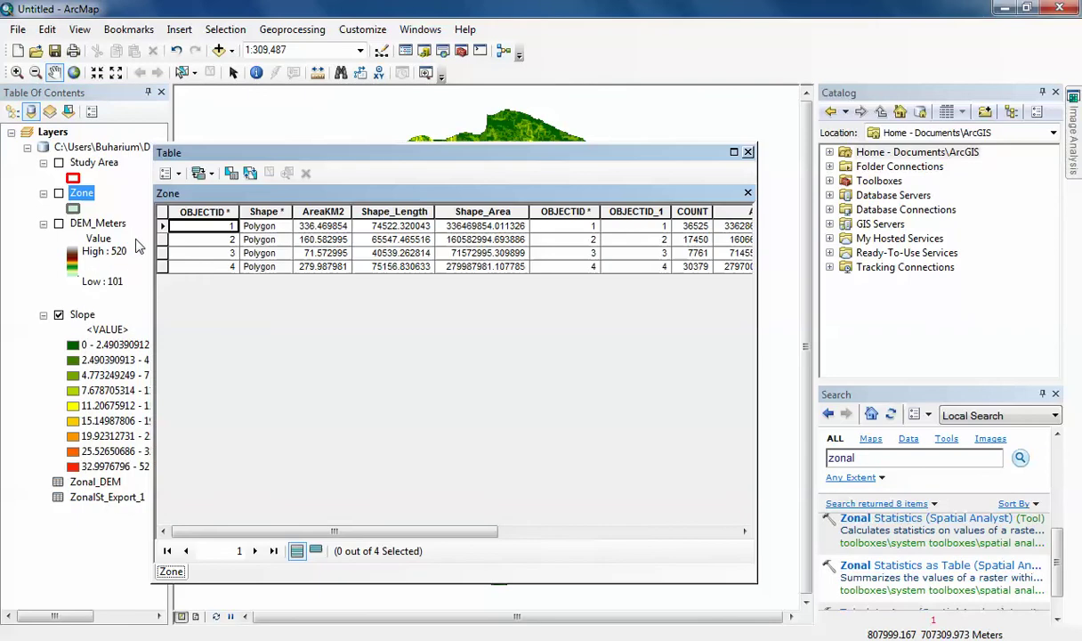
drag(417, 531, 696, 532)
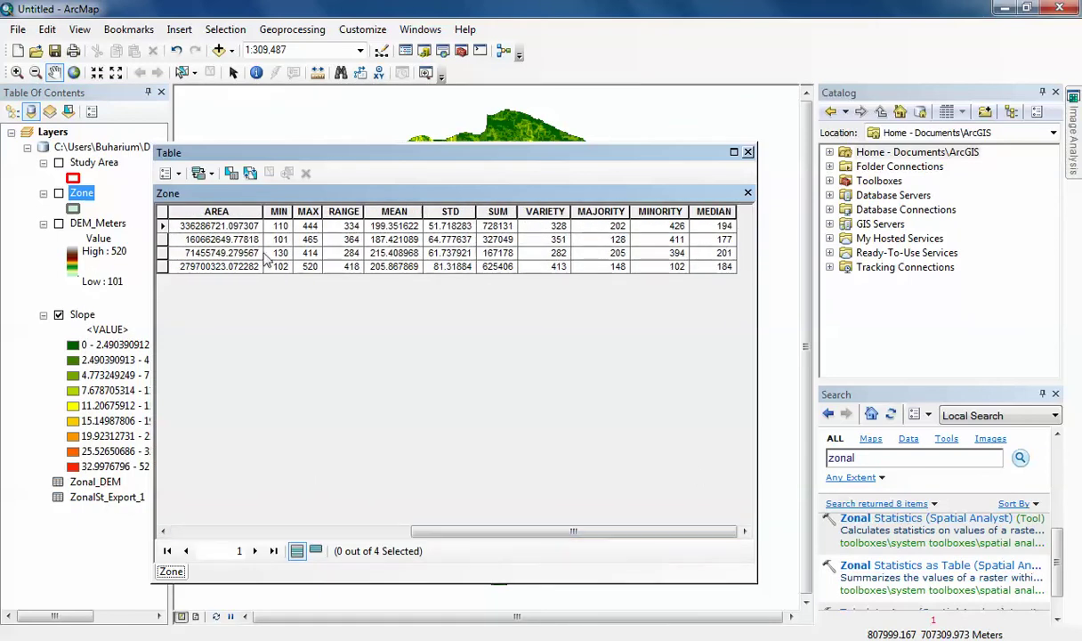
click(748, 153)
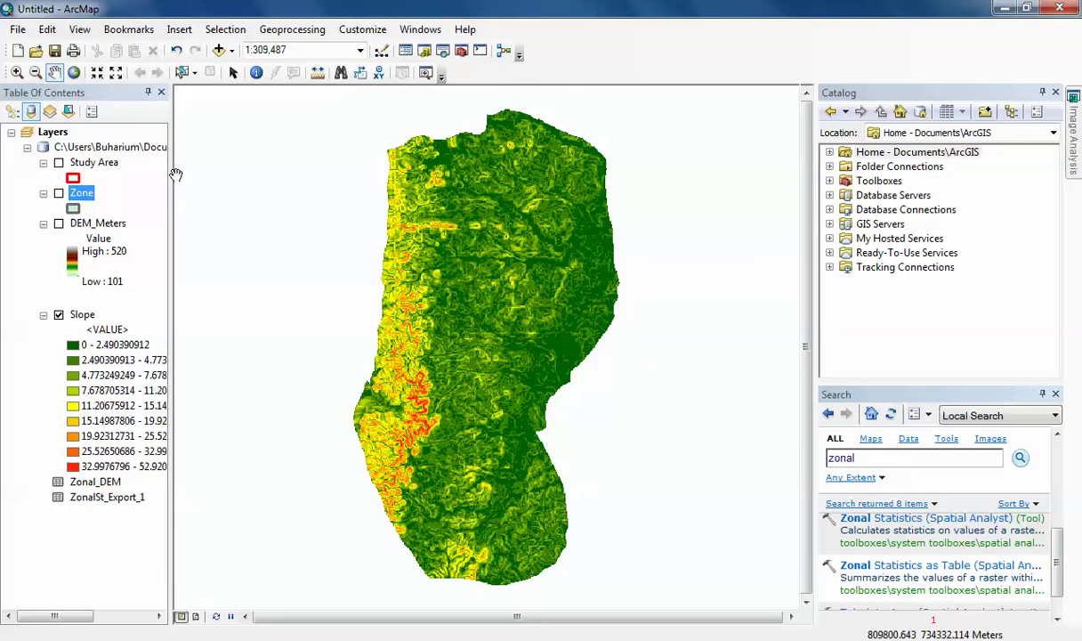
Show the Zone layer, hide the Slope raster, and collapse the Slope and DEM_Meters legends
click(59, 193)
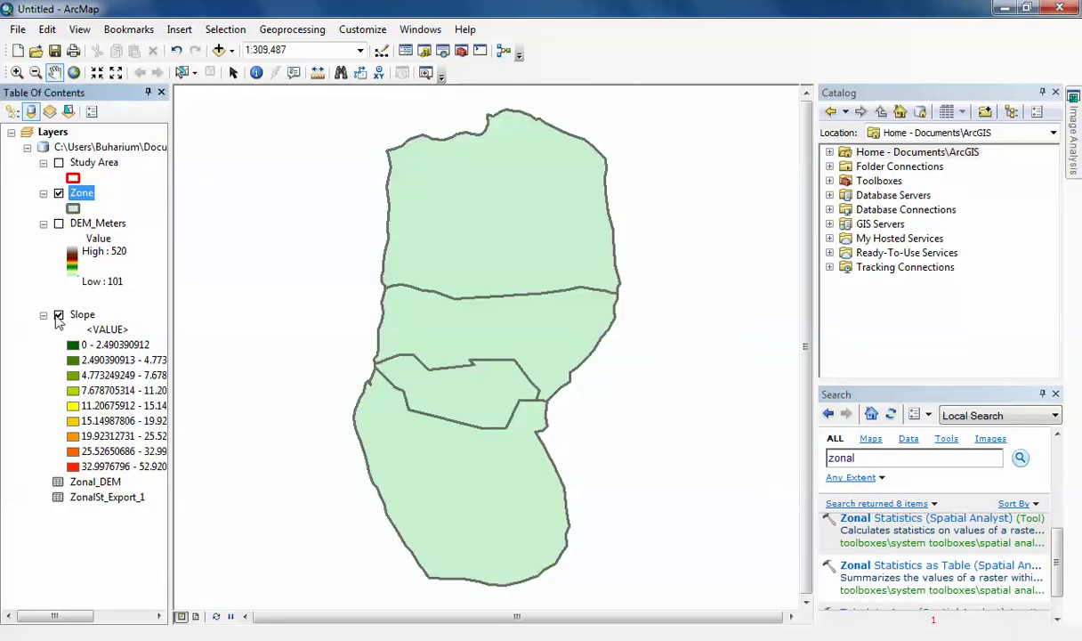
click(43, 315)
click(58, 315)
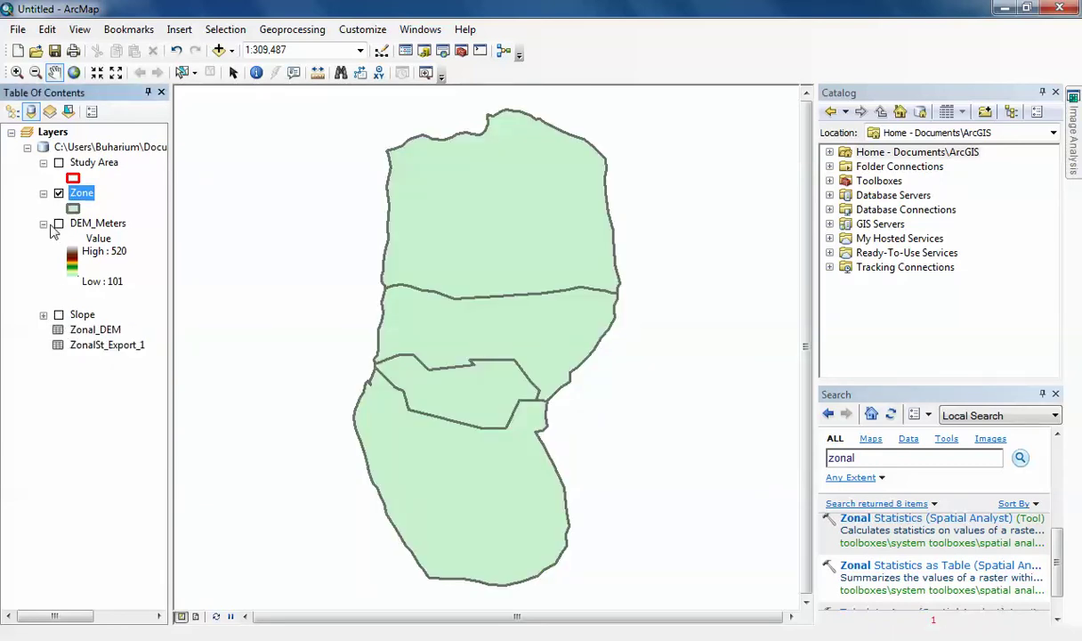
click(43, 223)
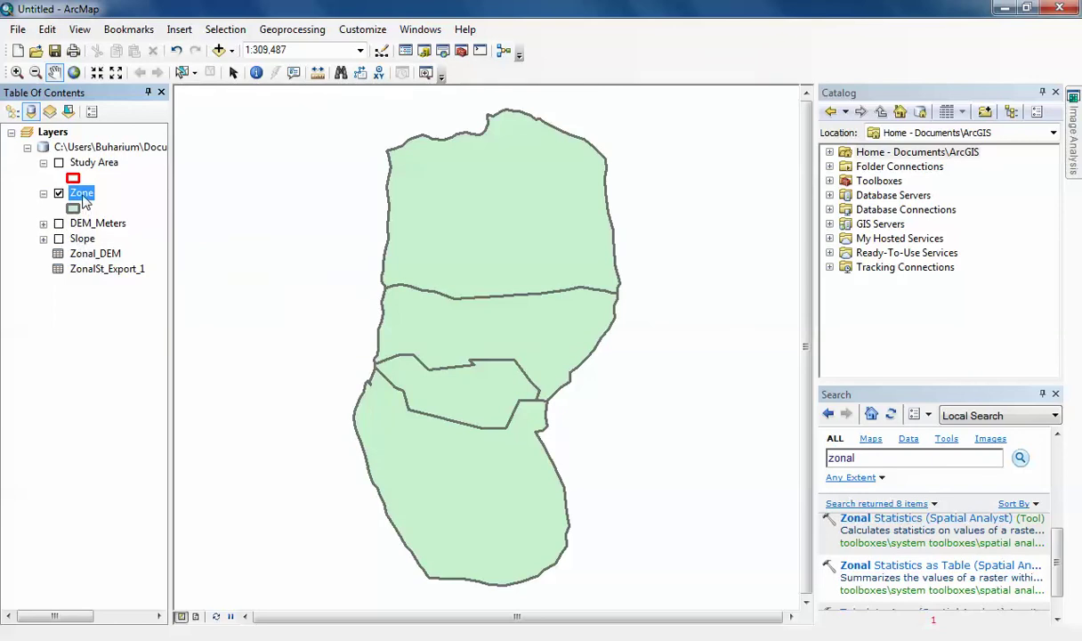
Symbolize Zone by unique MAX values (414, 444, 465, 520) without an all-other-values class
double_click(82, 196)
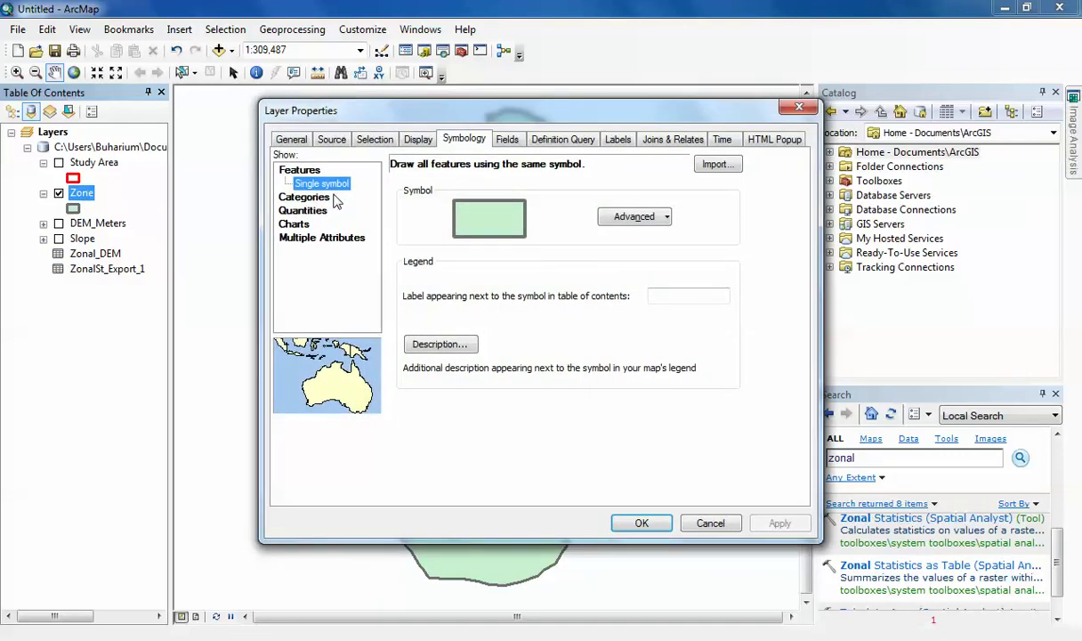
click(308, 200)
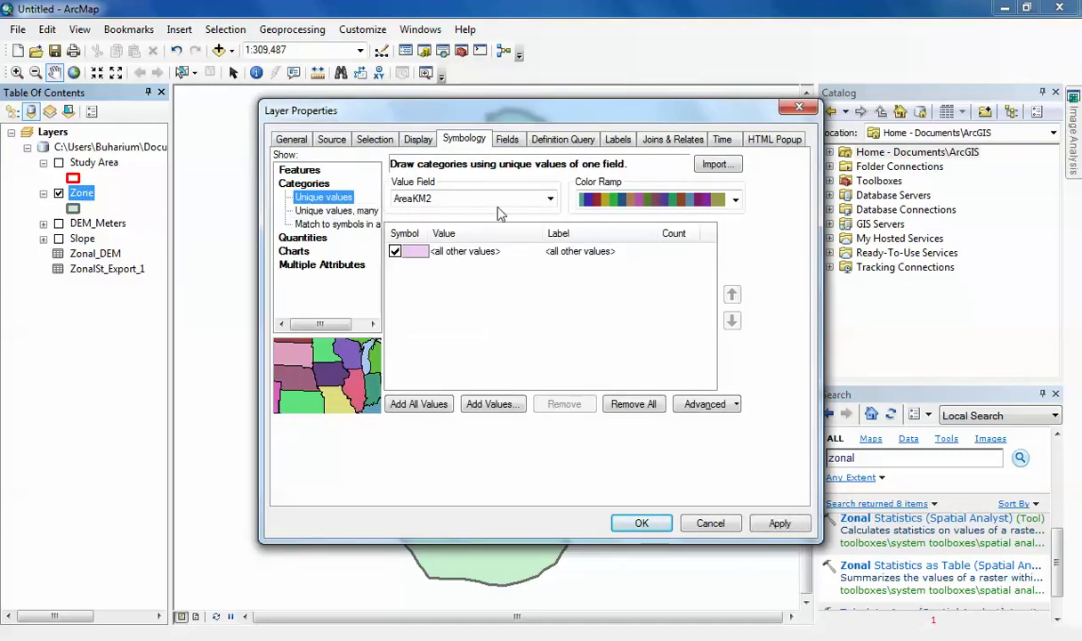
click(549, 199)
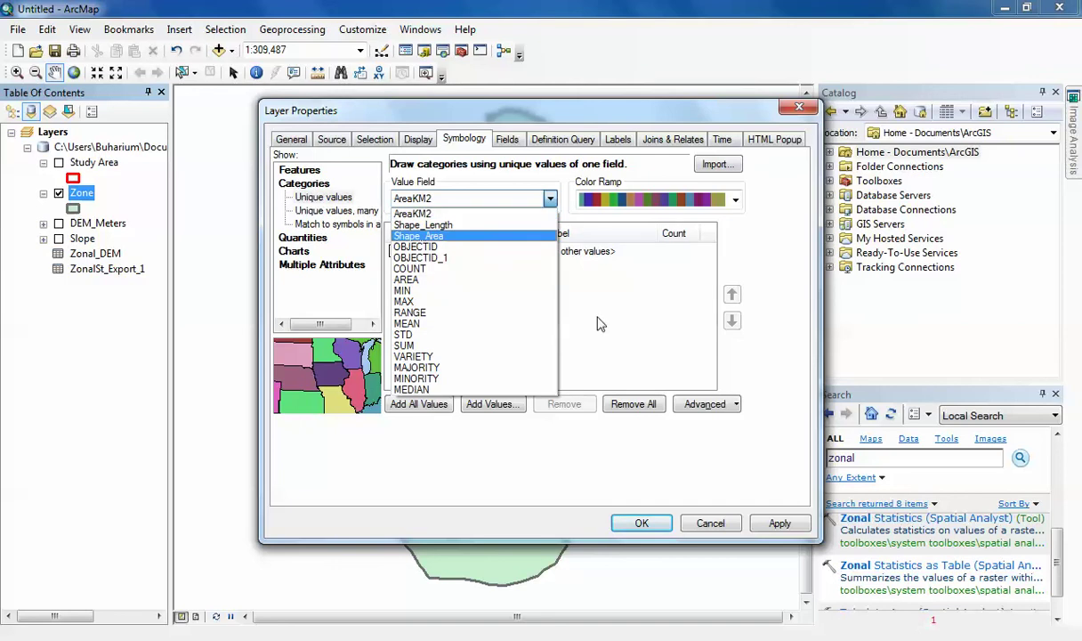
click(432, 301)
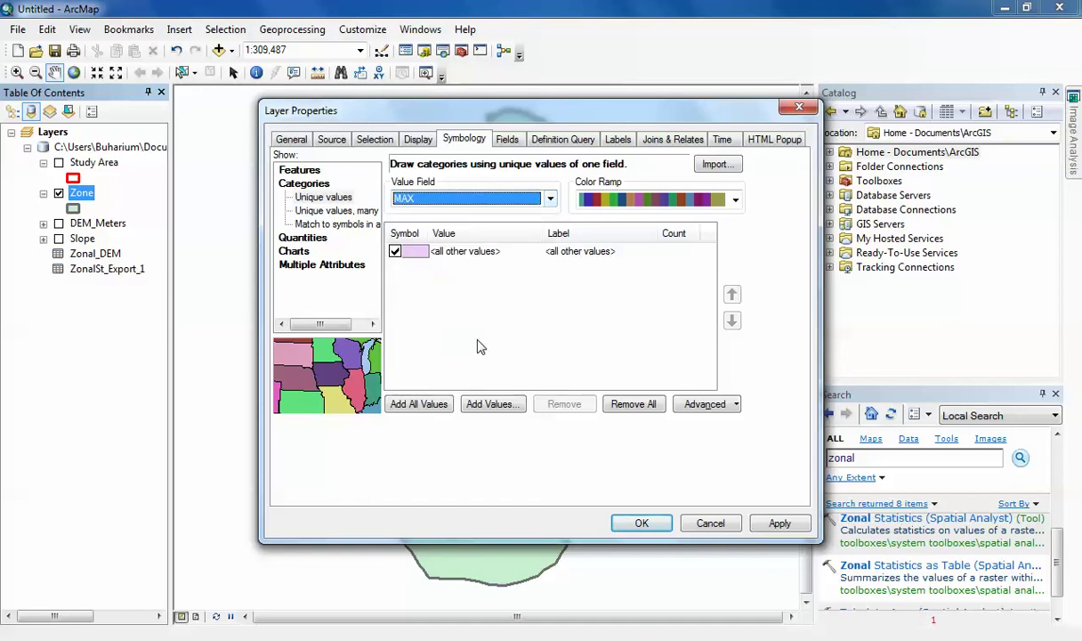
click(395, 252)
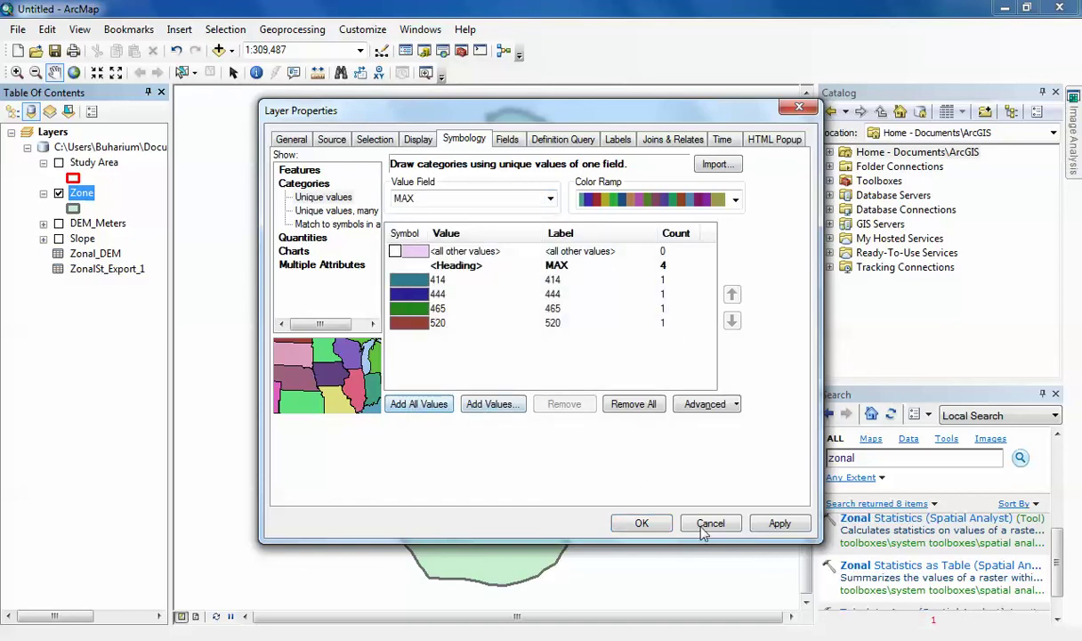
click(779, 526)
drag(551, 106, 534, 461)
drag(543, 380, 500, 57)
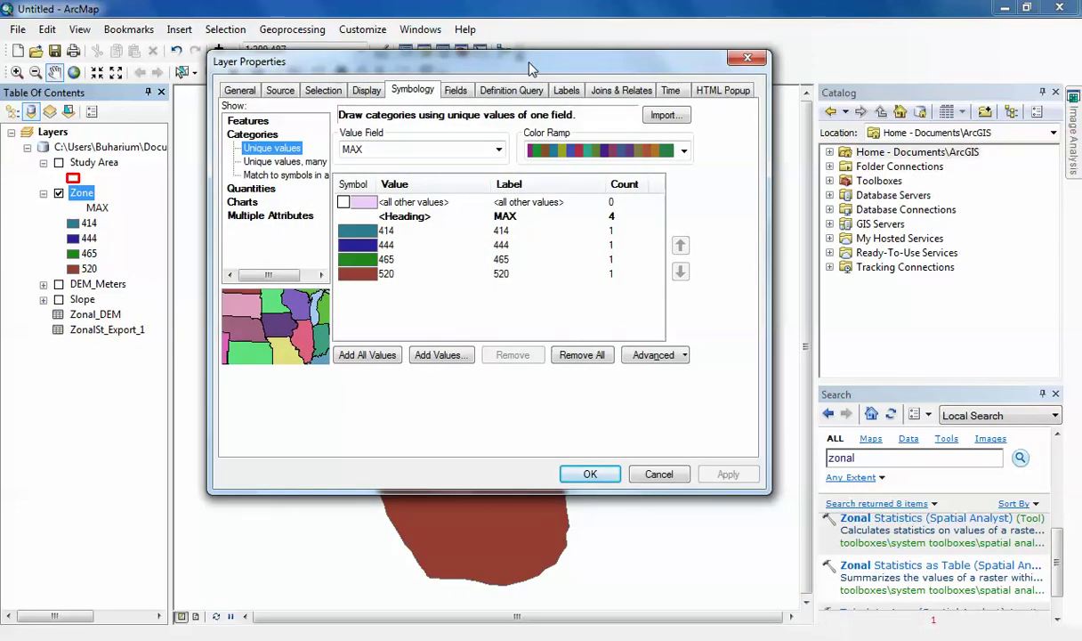
Recolour the Zone layer by MEAN, four unique-value classes from 187.42 to 215.41, and collapse its legend
click(500, 152)
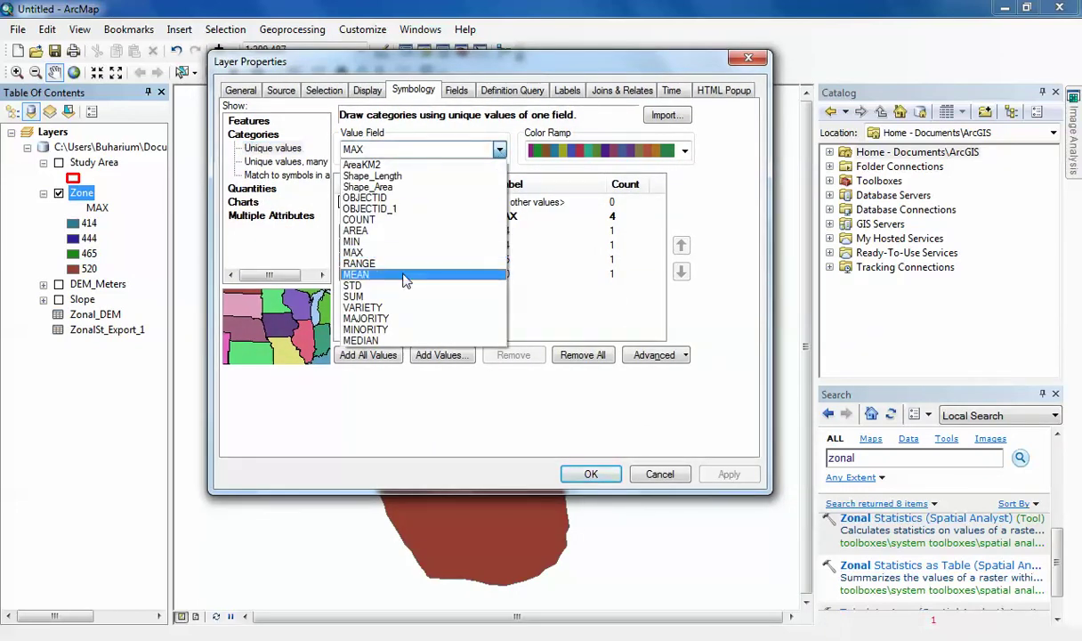
click(405, 275)
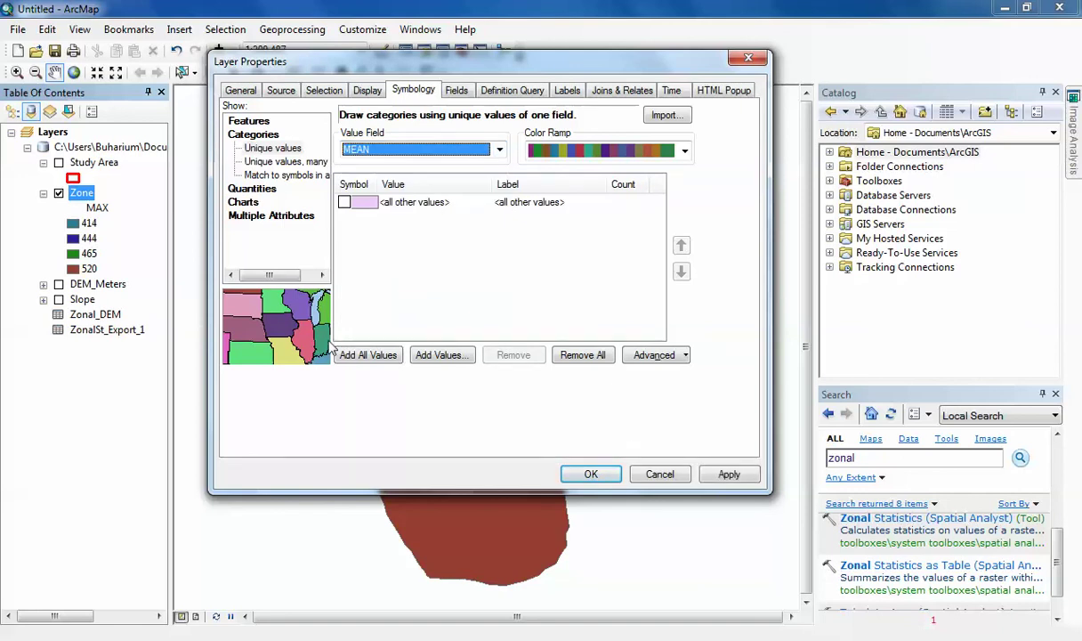
click(363, 355)
click(589, 474)
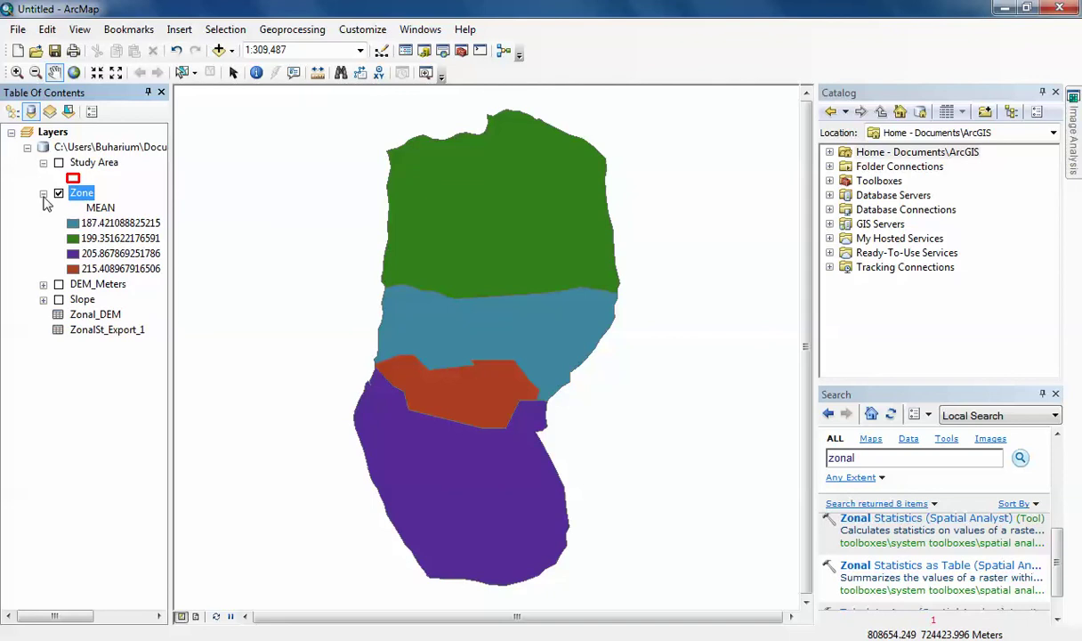
click(43, 193)
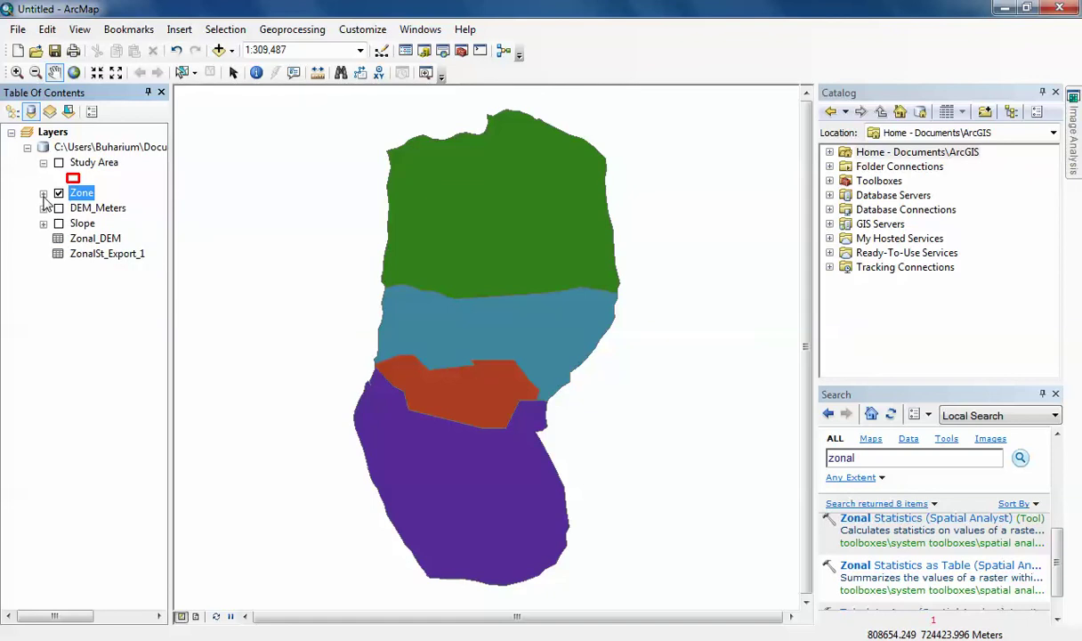